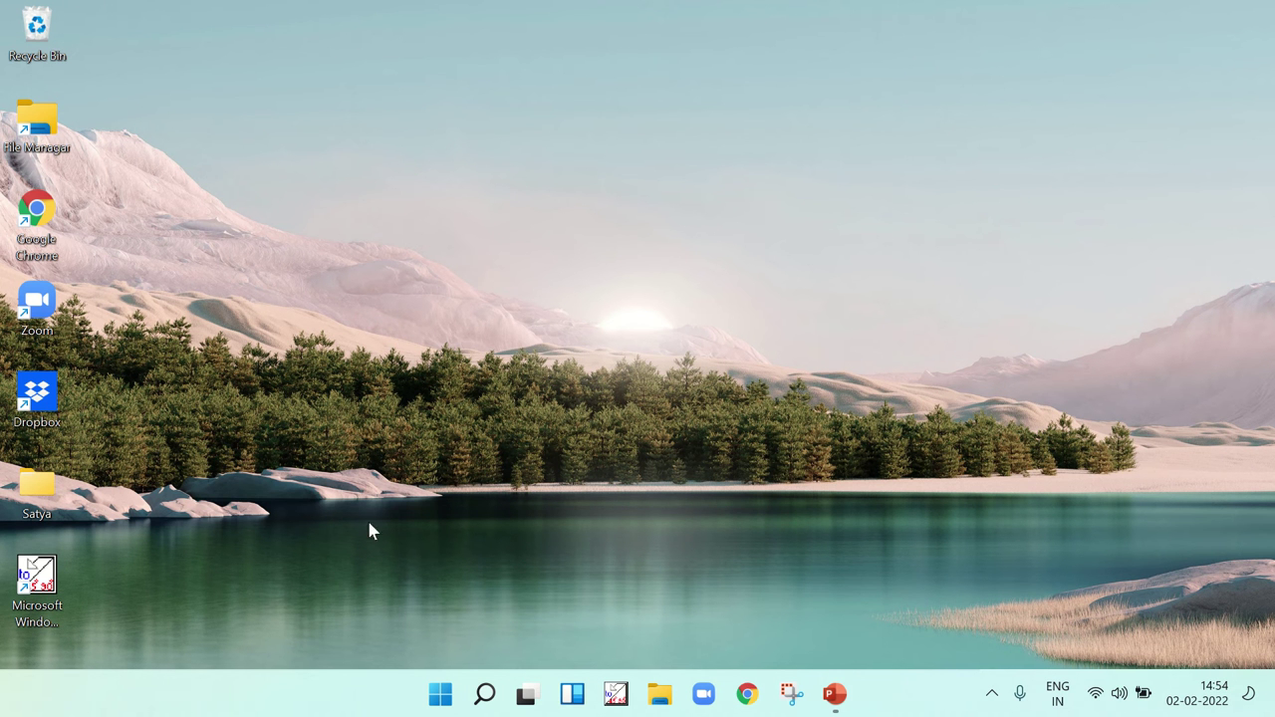
# - Launch Notepad by searching for 'Notepad' in the Start menu
pyautogui.click(439, 695)
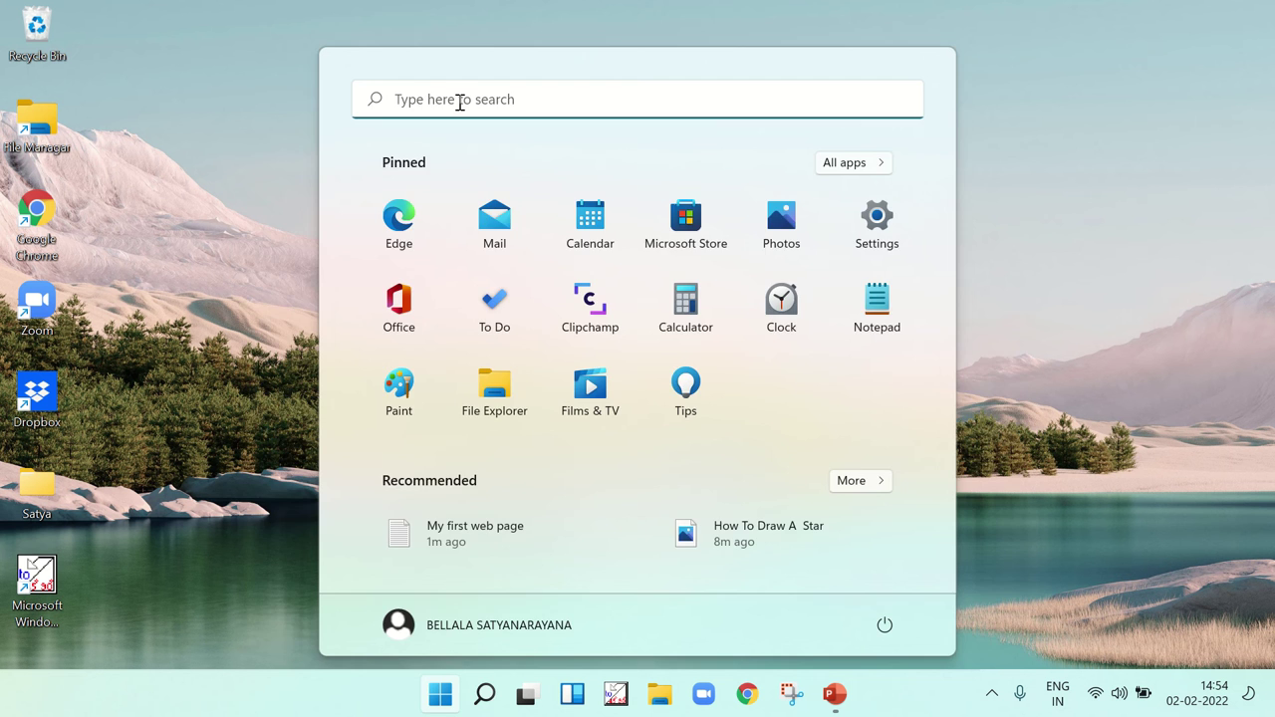
pyautogui.click(460, 104)
pyautogui.write('N')
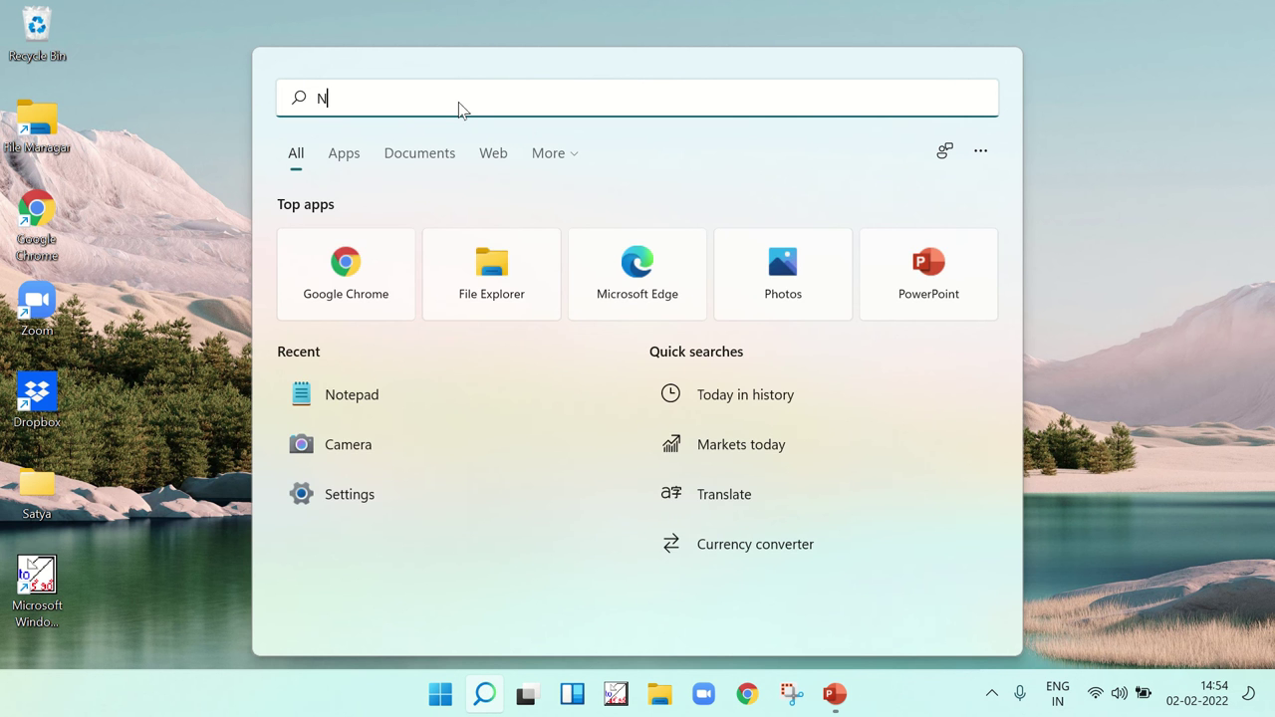
pyautogui.write('otep')
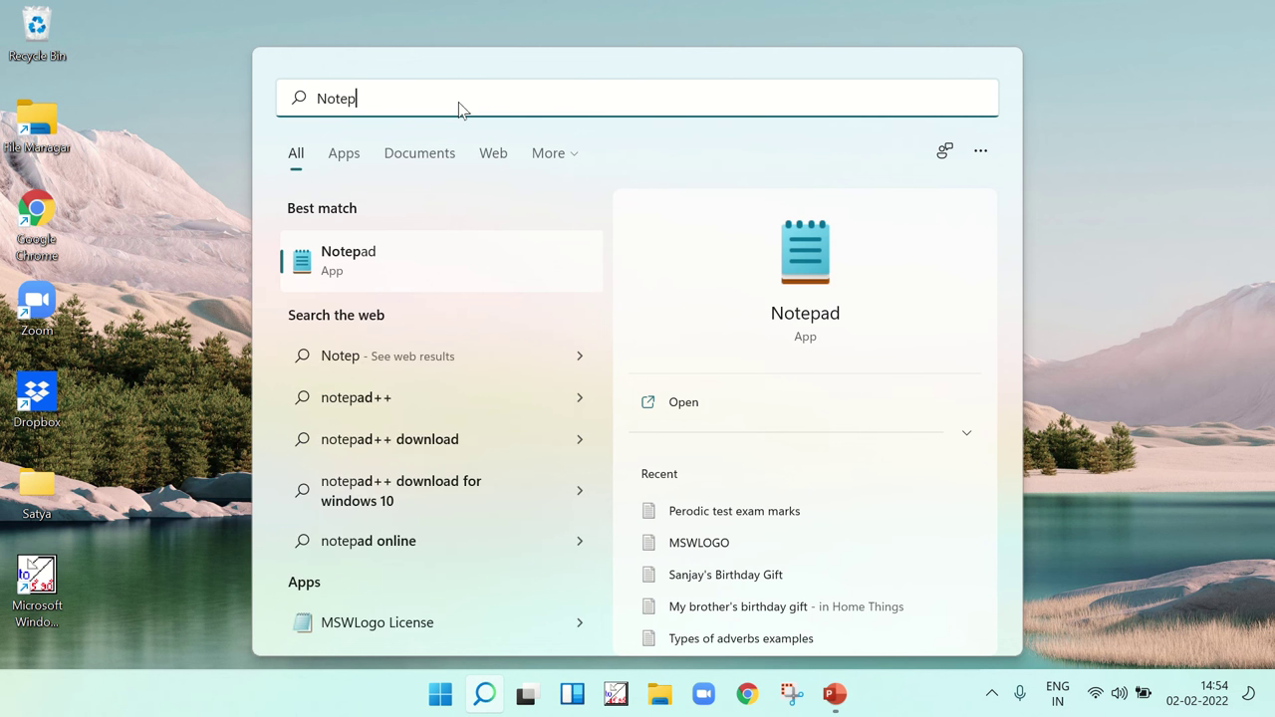
pyautogui.write('ad')
pyautogui.press('Return')
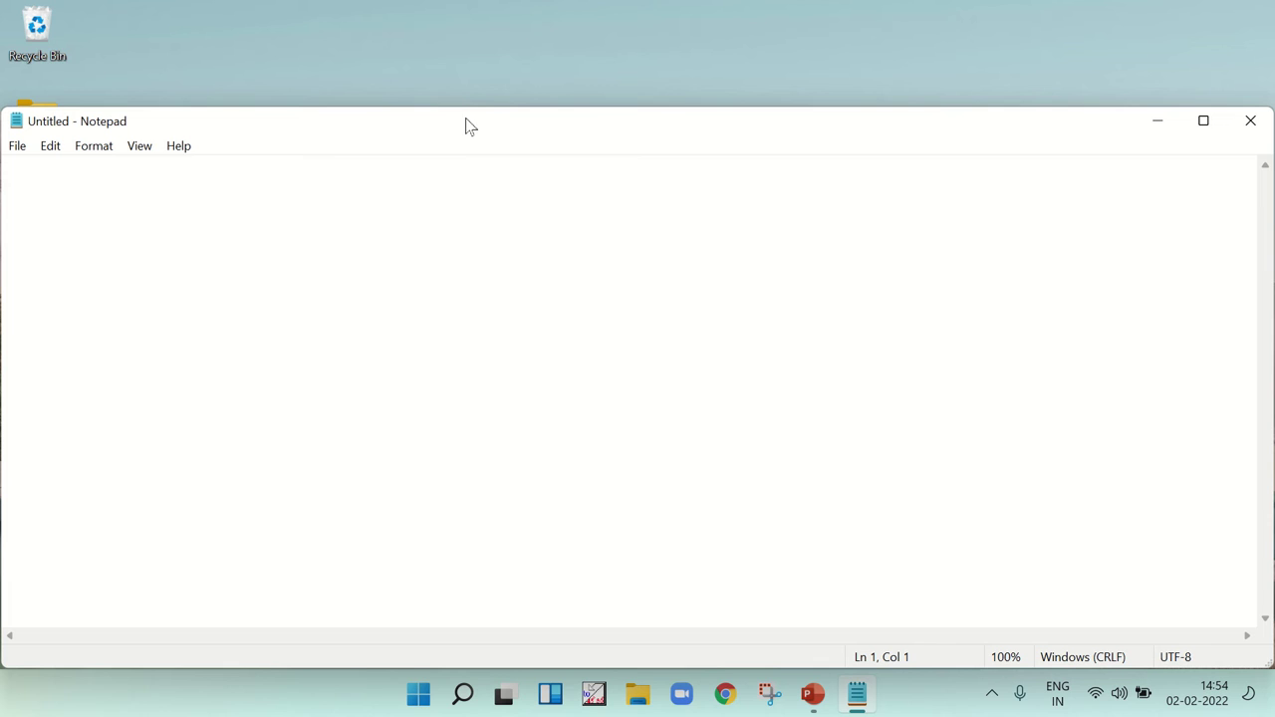
# - Enter the opening <html> tag and a head line with the title 'My first web page'
pyautogui.moveTo(460, 106); pyautogui.dragTo(451, 3)
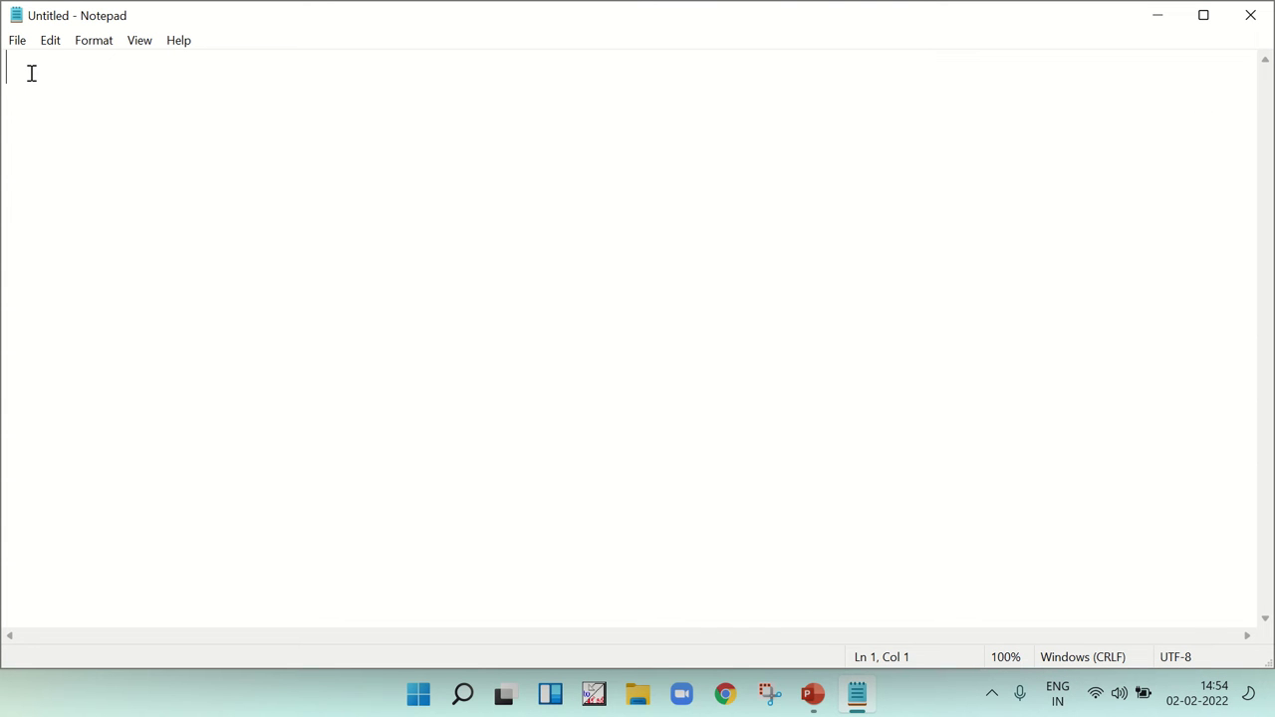
pyautogui.write('<')
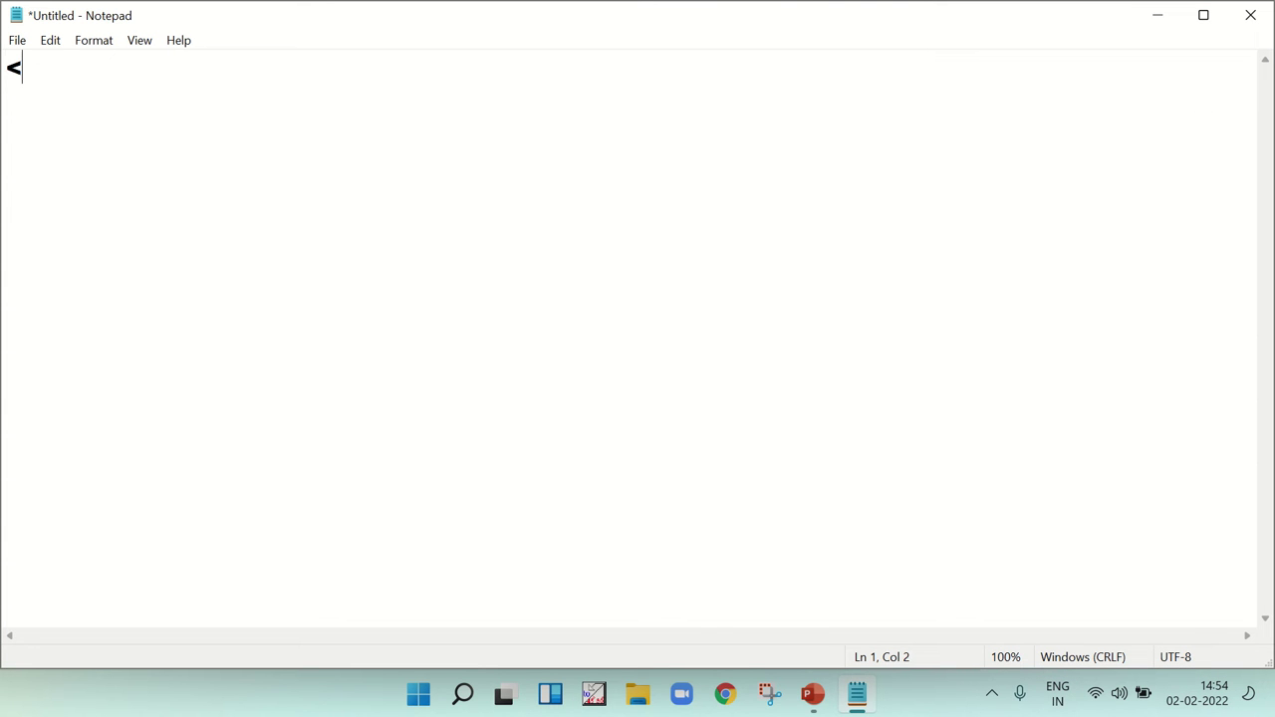
pyautogui.write('htm')
pyautogui.write('l>')
pyautogui.press('Return')
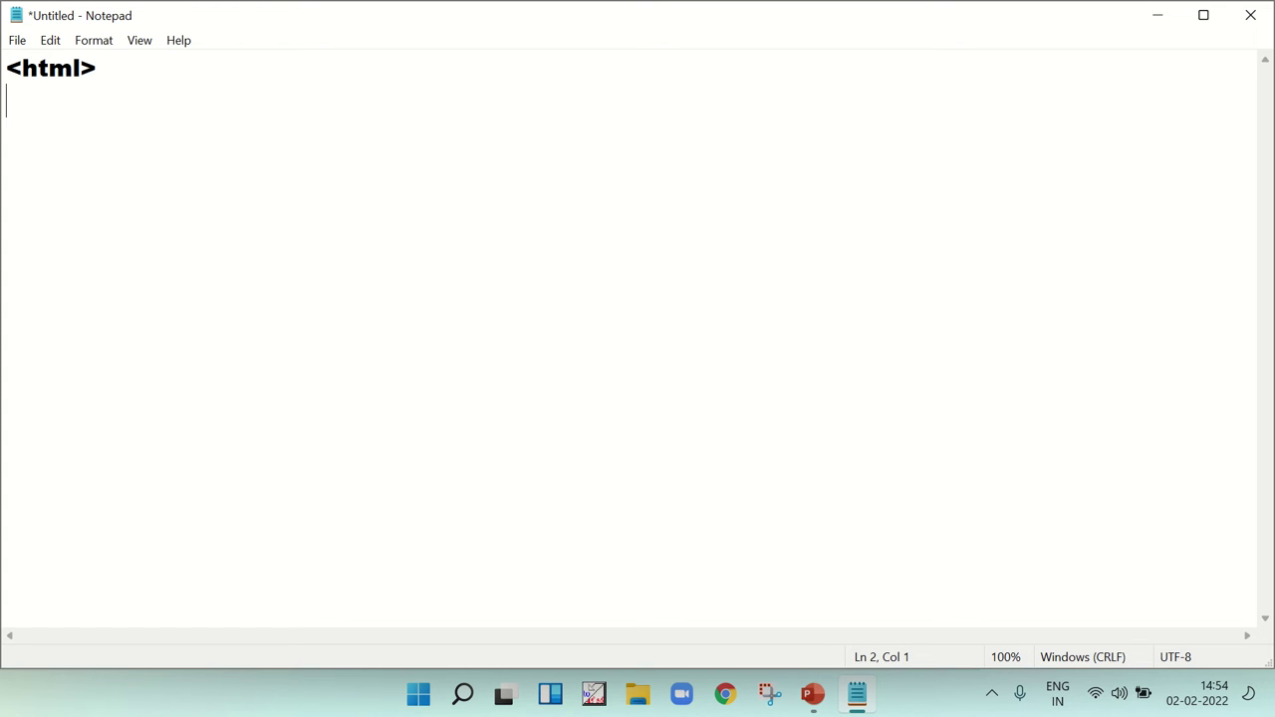
pyautogui.write('<h')
pyautogui.write('ead>                                    ')
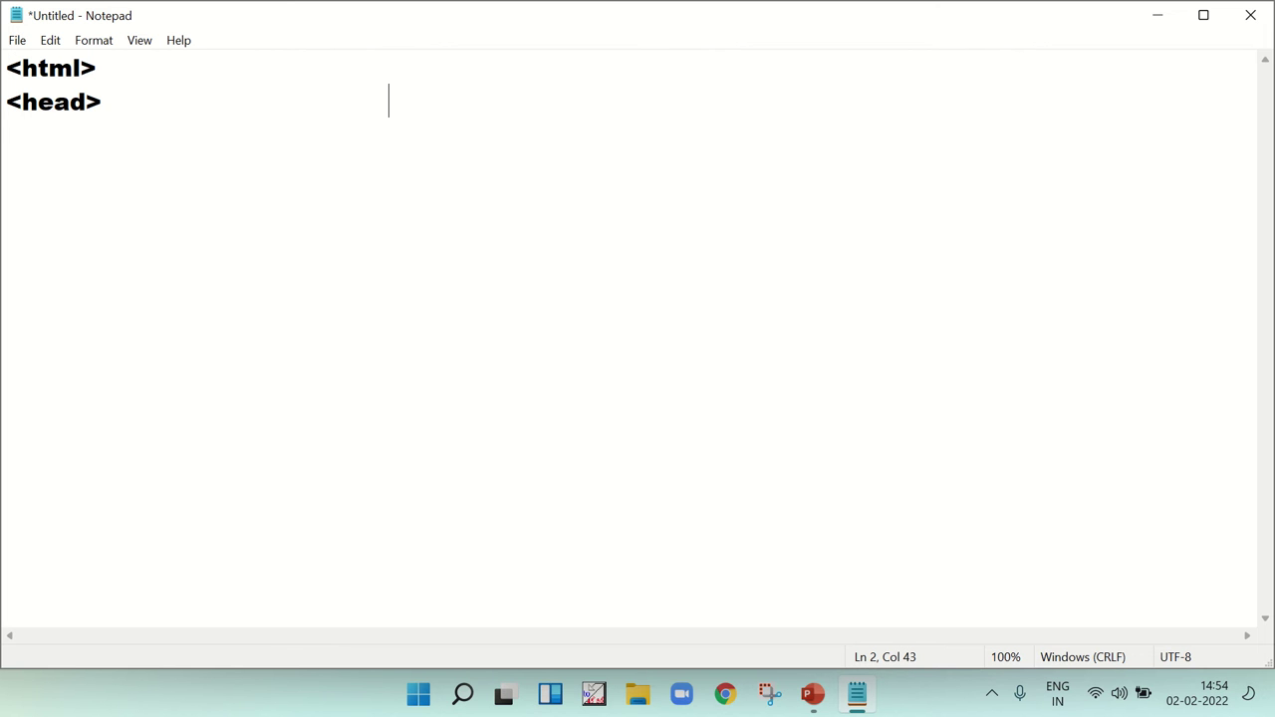
pyautogui.write('<')
pyautogui.write('tit')
pyautogui.write('le>   ')
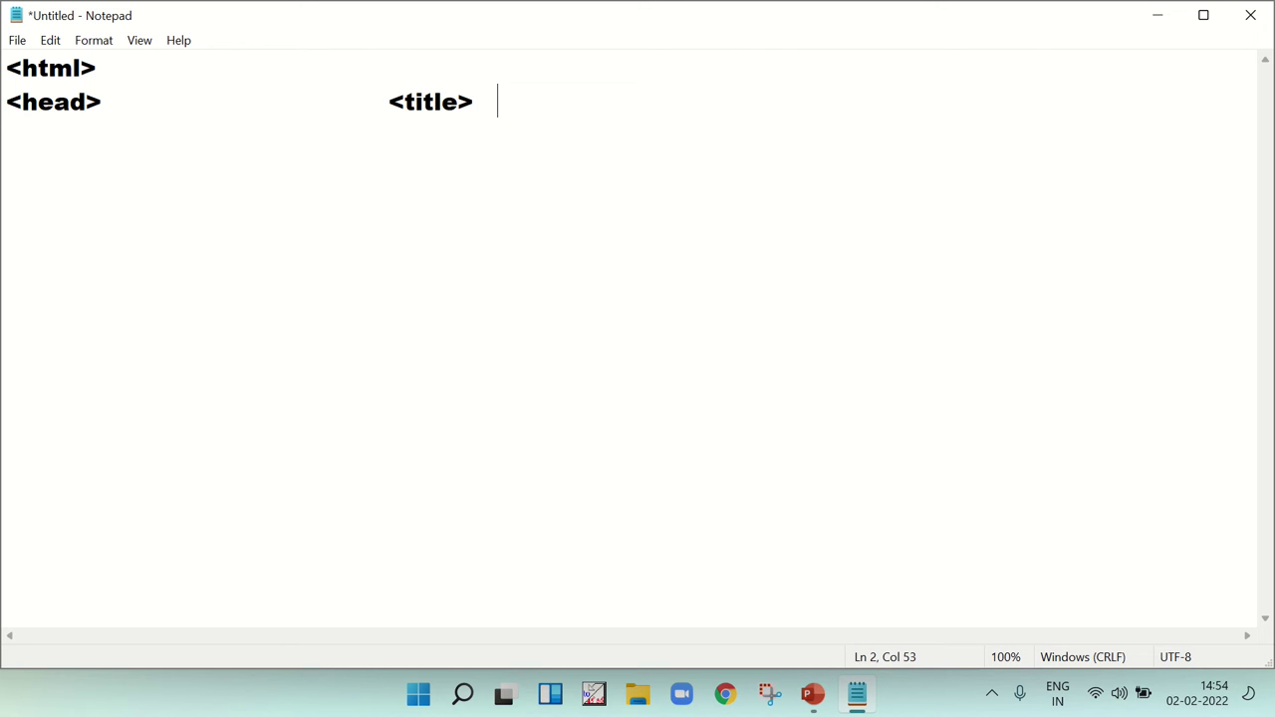
pyautogui.write('My ')
pyautogui.write('first ')
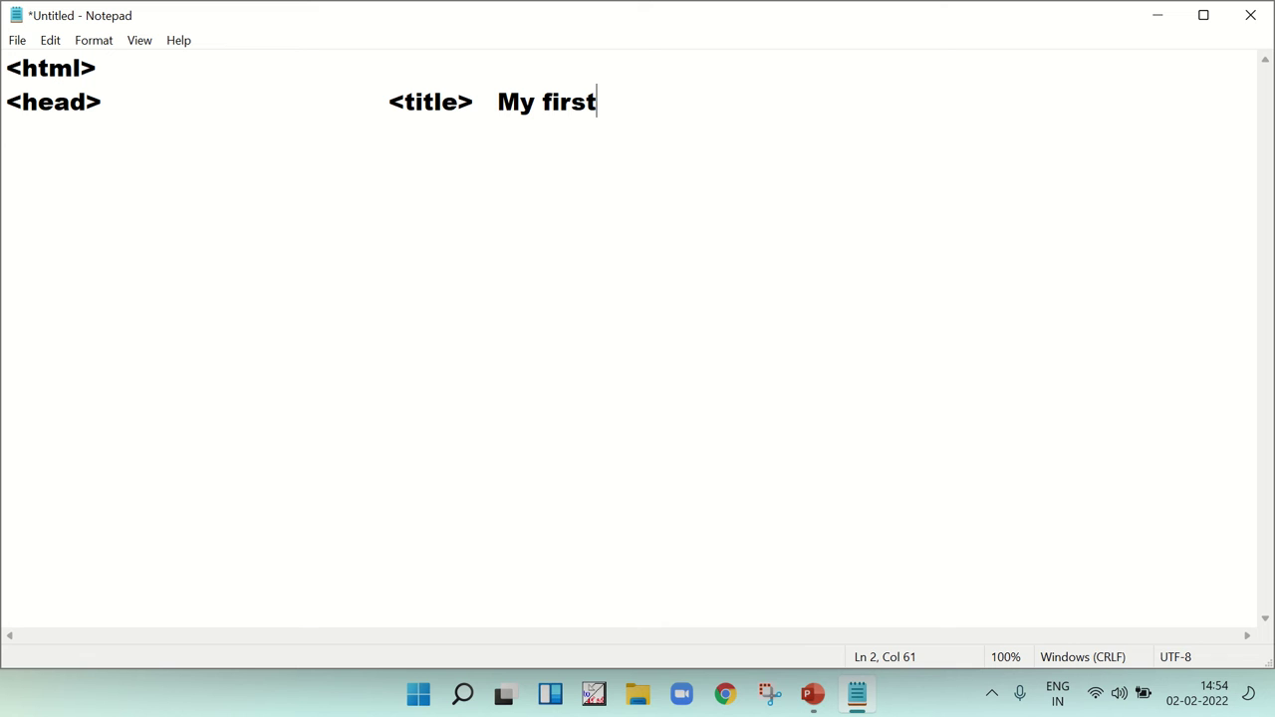
pyautogui.write('web ')
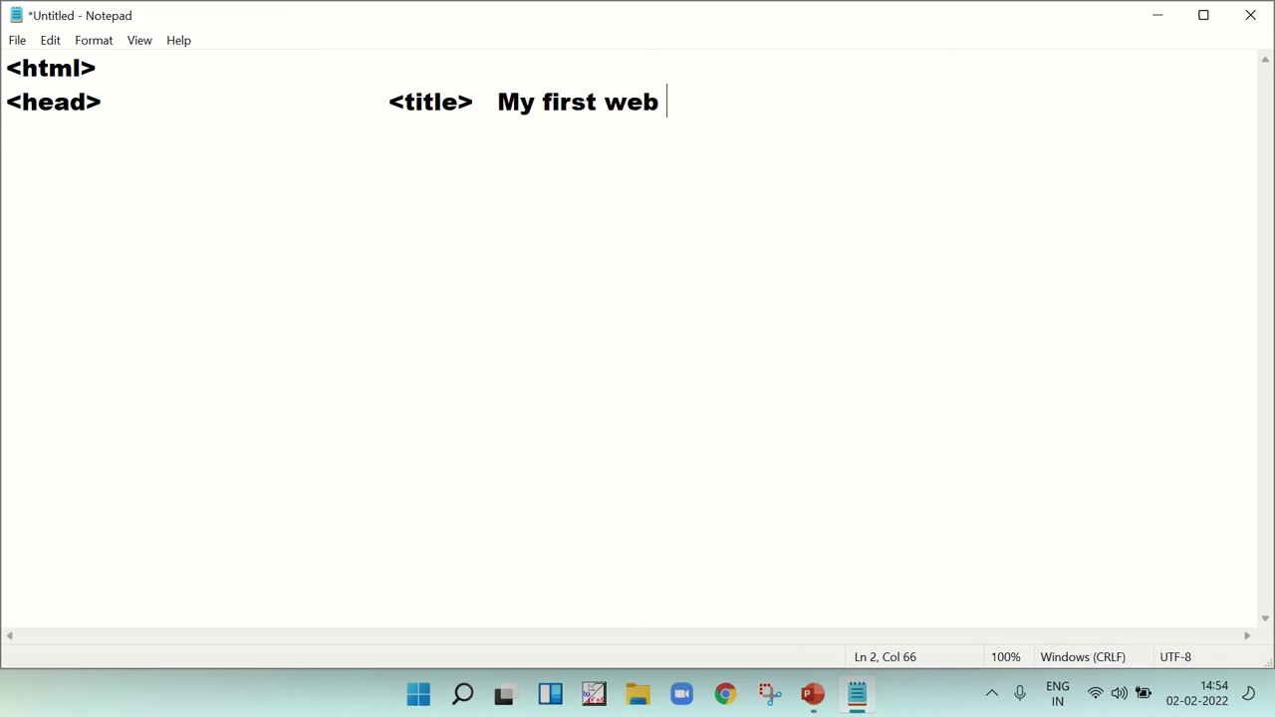
pyautogui.write('page  ')
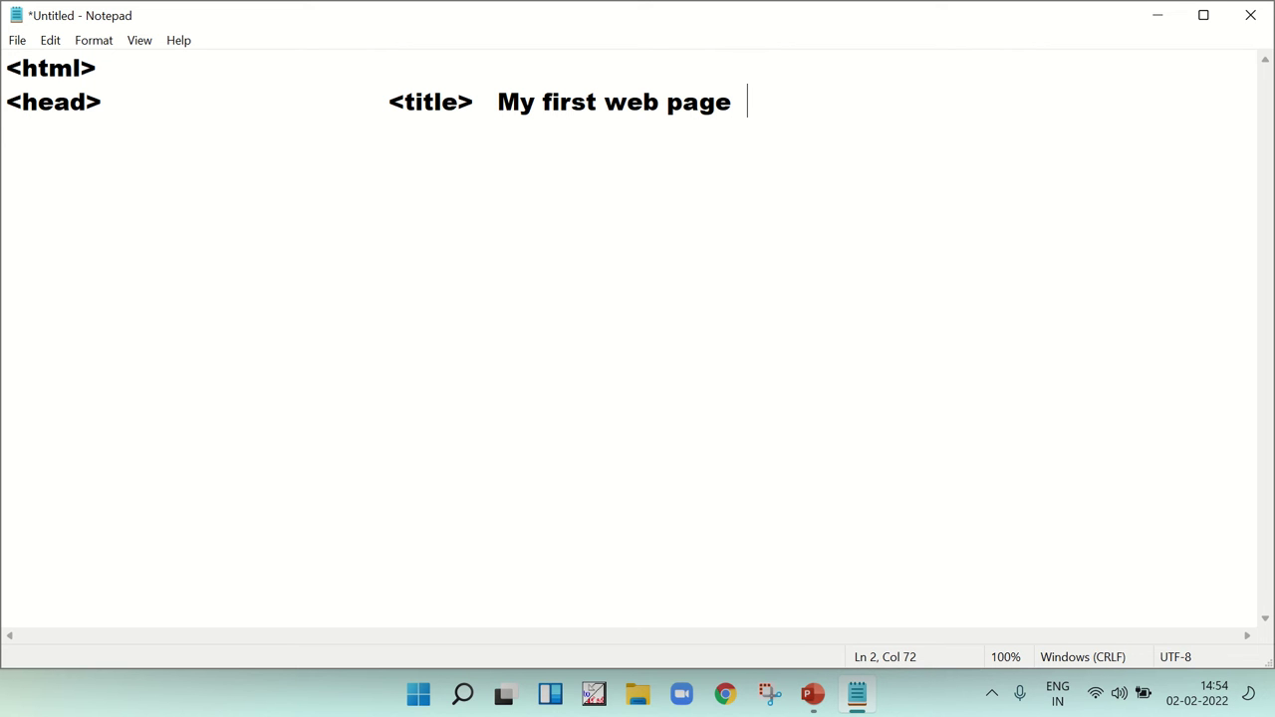
pyautogui.write('</')
pyautogui.write('title')
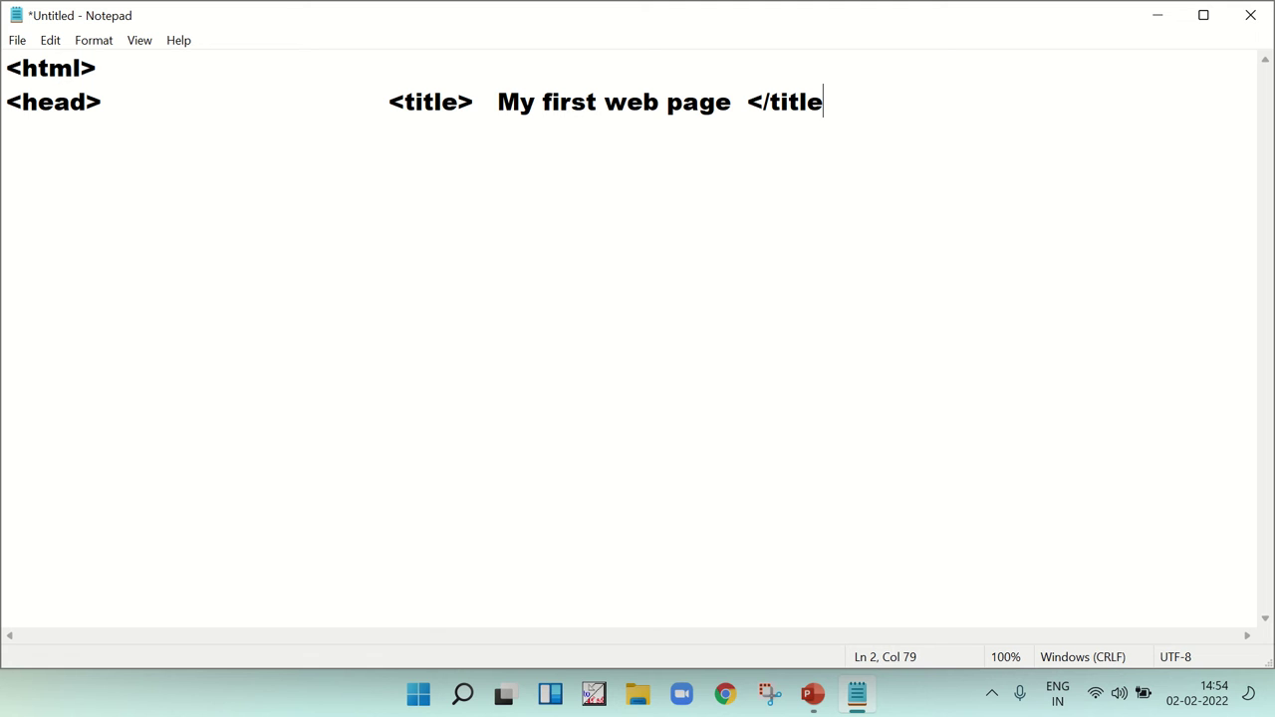
pyautogui.write('>')
# - Highlight the opening and closing title tags to point them out
pyautogui.moveTo(481, 101); pyautogui.dragTo(349, 101)
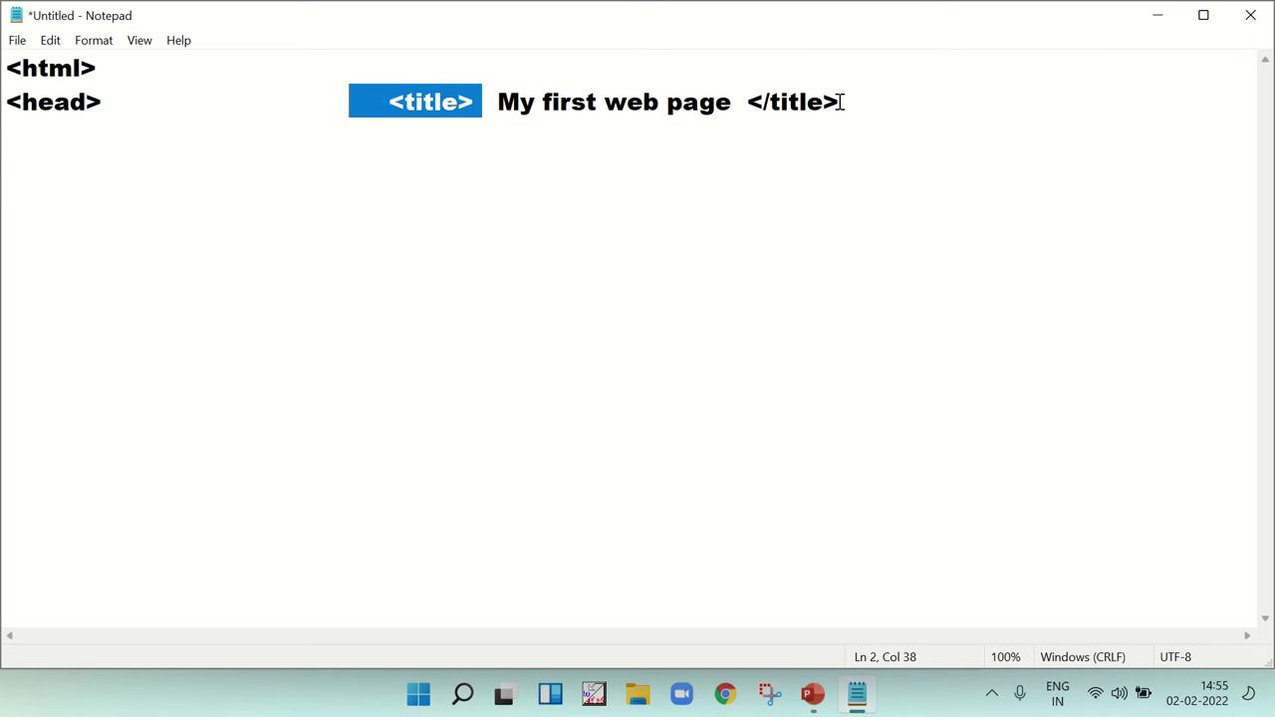
pyautogui.moveTo(843, 101); pyautogui.dragTo(735, 111)
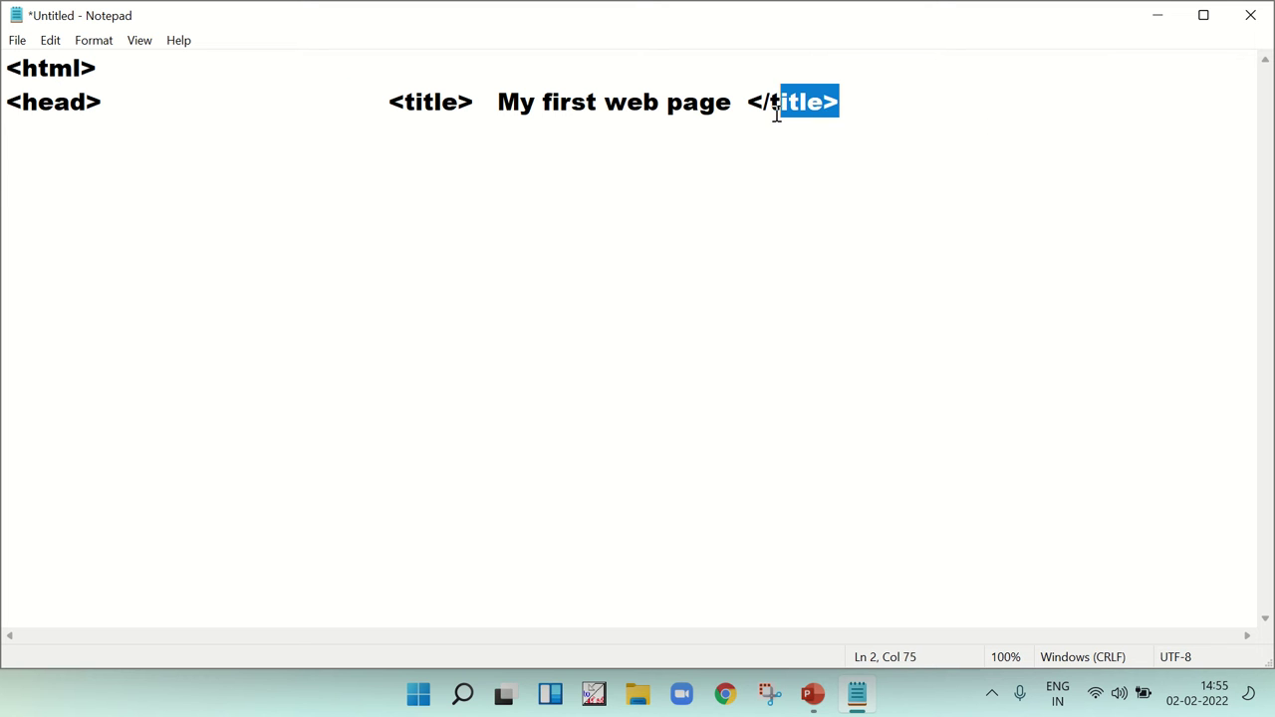
pyautogui.click(840, 104)
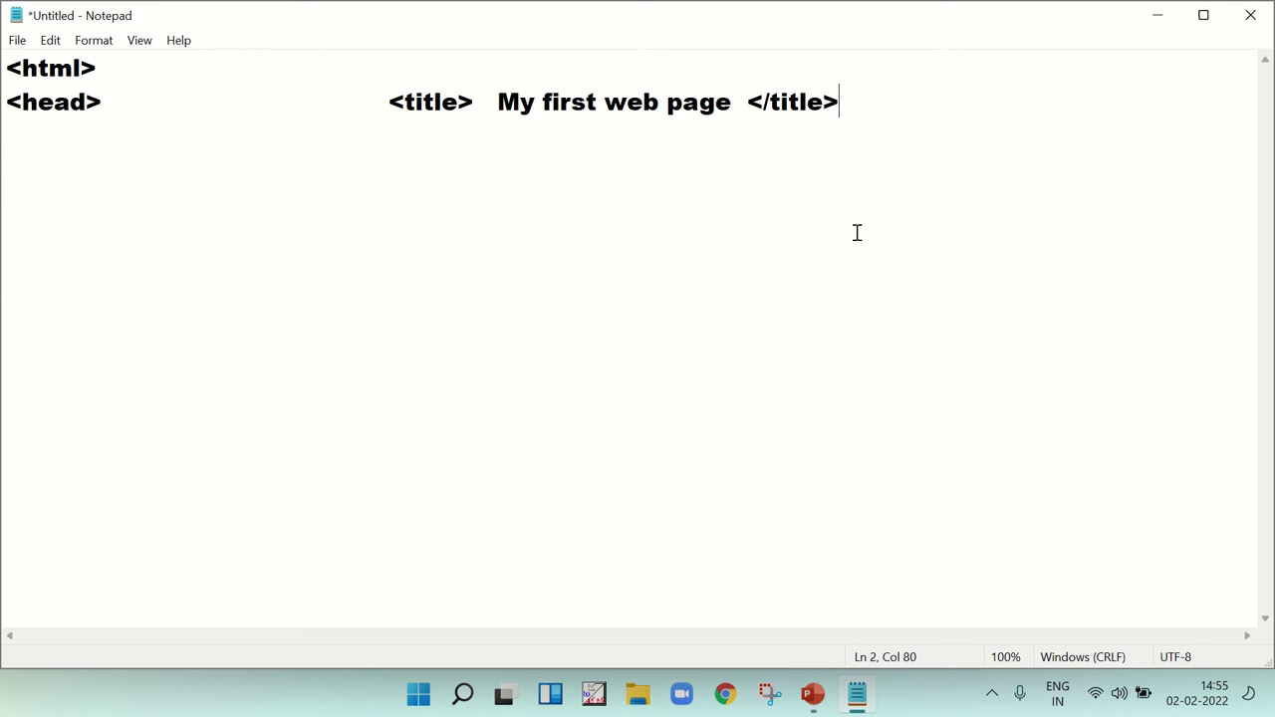
# - Add a closing </head> tag below the title line, correcting the typos
pyautogui.press('Return')
pyautogui.write('<')
pyautogui.write('ha')
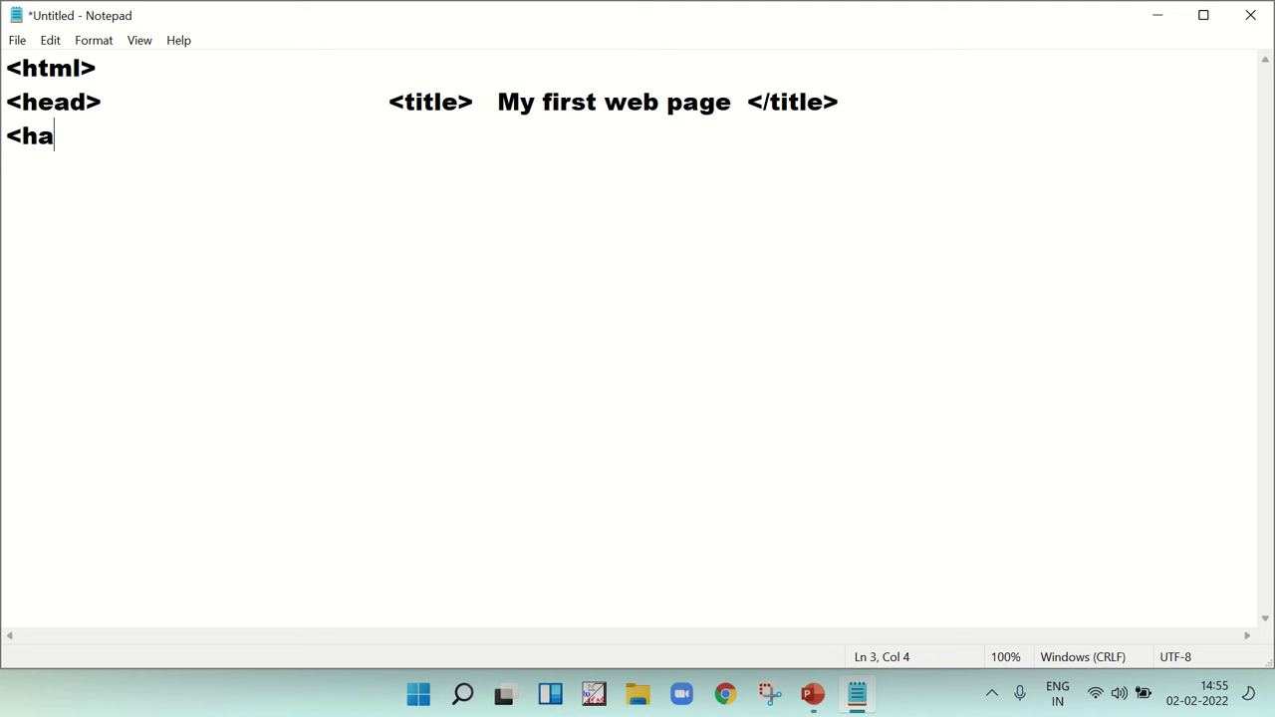
pyautogui.press('BackSpace')
pyautogui.write('ead')
pyautogui.press('Left')
pyautogui.press('Left')
pyautogui.press('Left')
pyautogui.press('Left')
pyautogui.write('/')
pyautogui.press('Right')
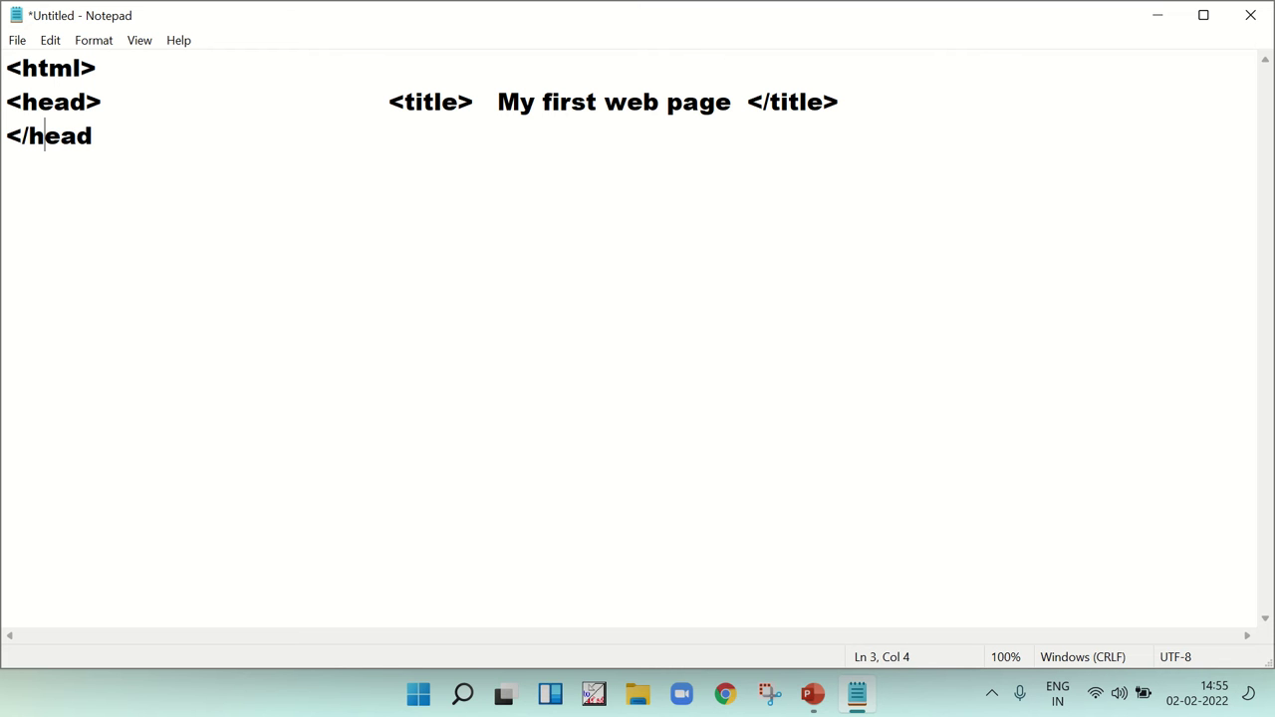
pyautogui.press('Right')
pyautogui.press('Right')
pyautogui.press('Right')
pyautogui.write('>')
pyautogui.press('Return')
# - Add the <body> tag and the heading <H1> Seasons </H1> beneath it
pyautogui.write('<')
pyautogui.write('bo')
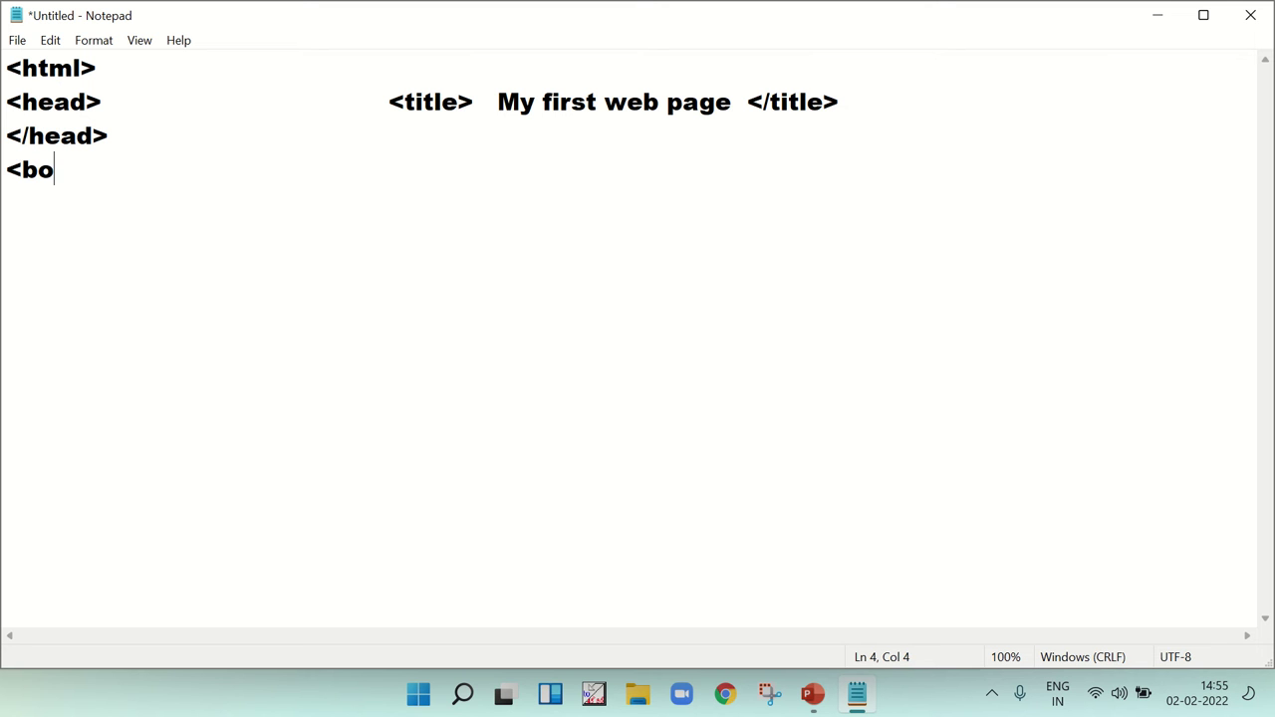
pyautogui.write('dy>')
pyautogui.press('Return')
pyautogui.write('<H')
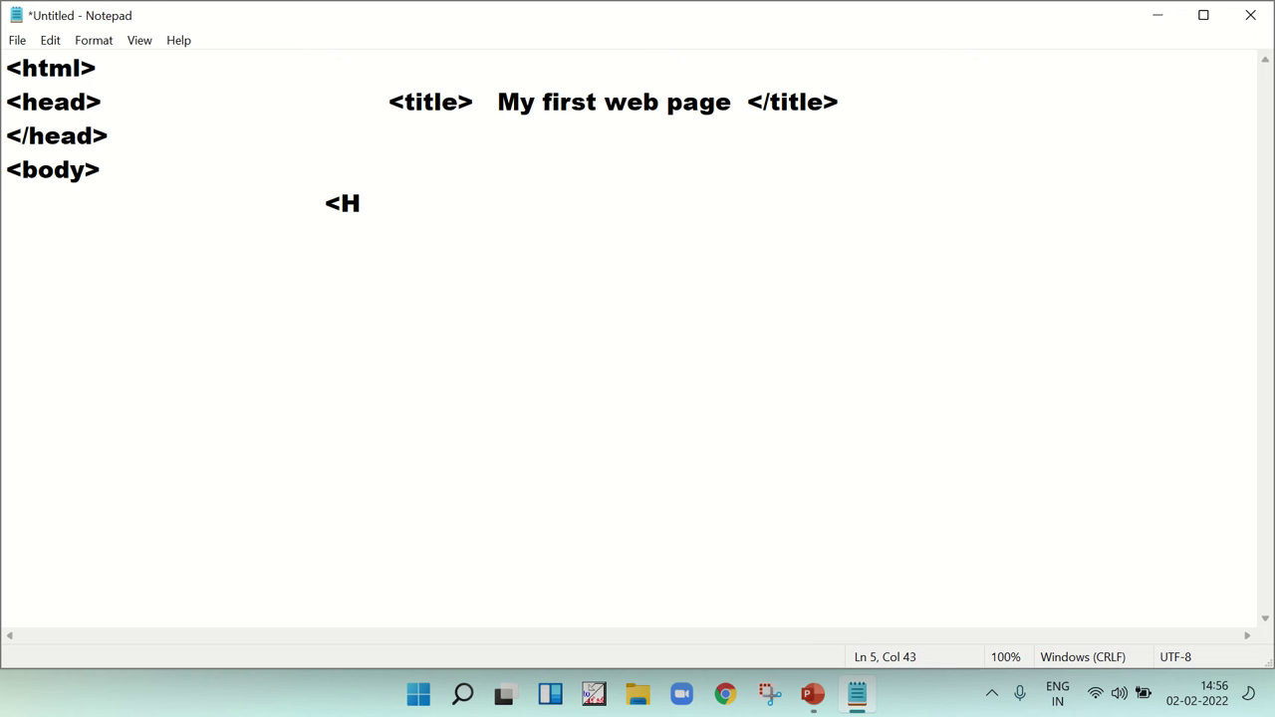
pyautogui.write('1>    ')
pyautogui.write('Se')
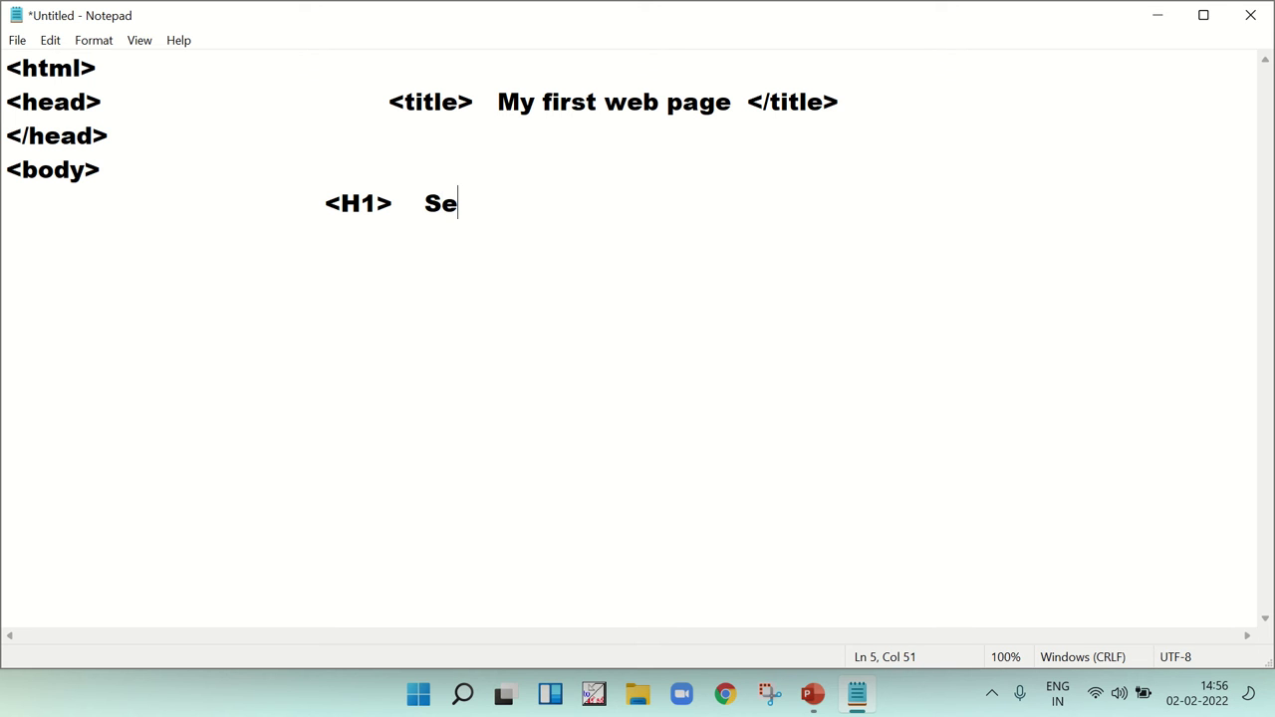
pyautogui.write('asons ')
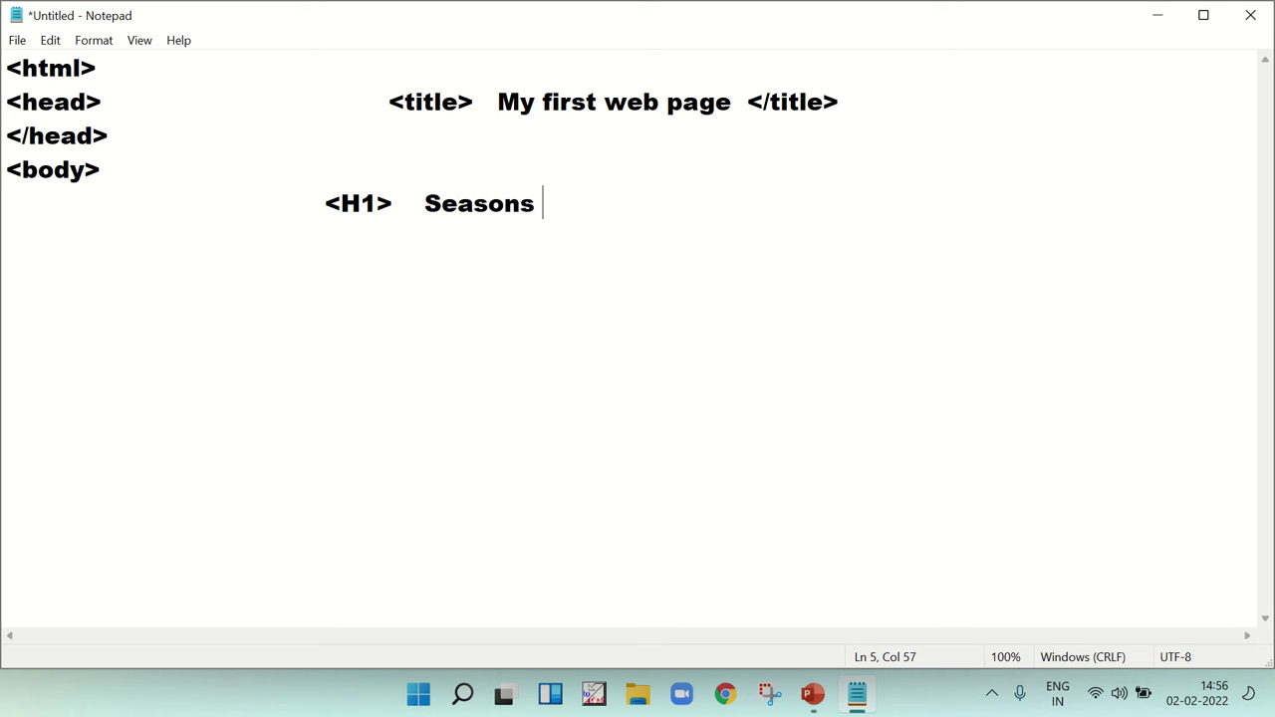
pyautogui.write('<')
pyautogui.write('/H1')
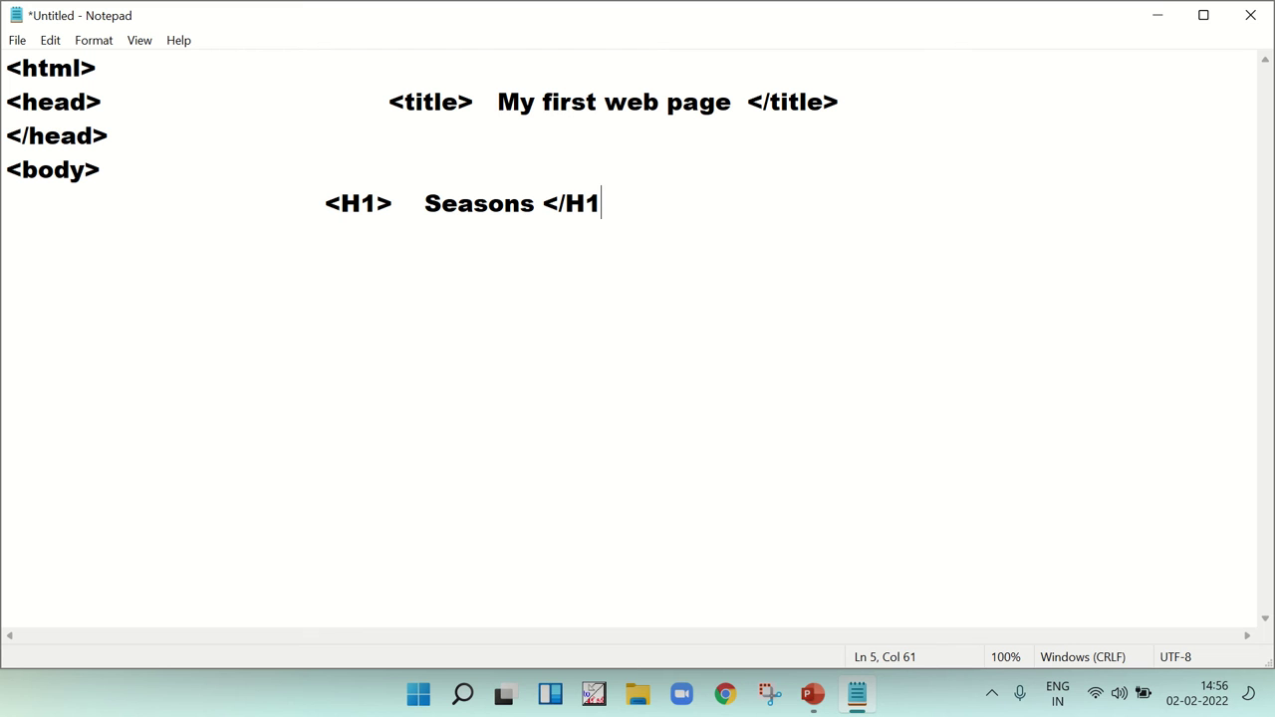
pyautogui.write('>')
# - Add lines 'Summer is hot', 'Winter is cold', 'Rainy is wet', 'Spring is fresh', 'Autumn is dry'
pyautogui.press('Return')
pyautogui.write('S')
pyautogui.write('um')
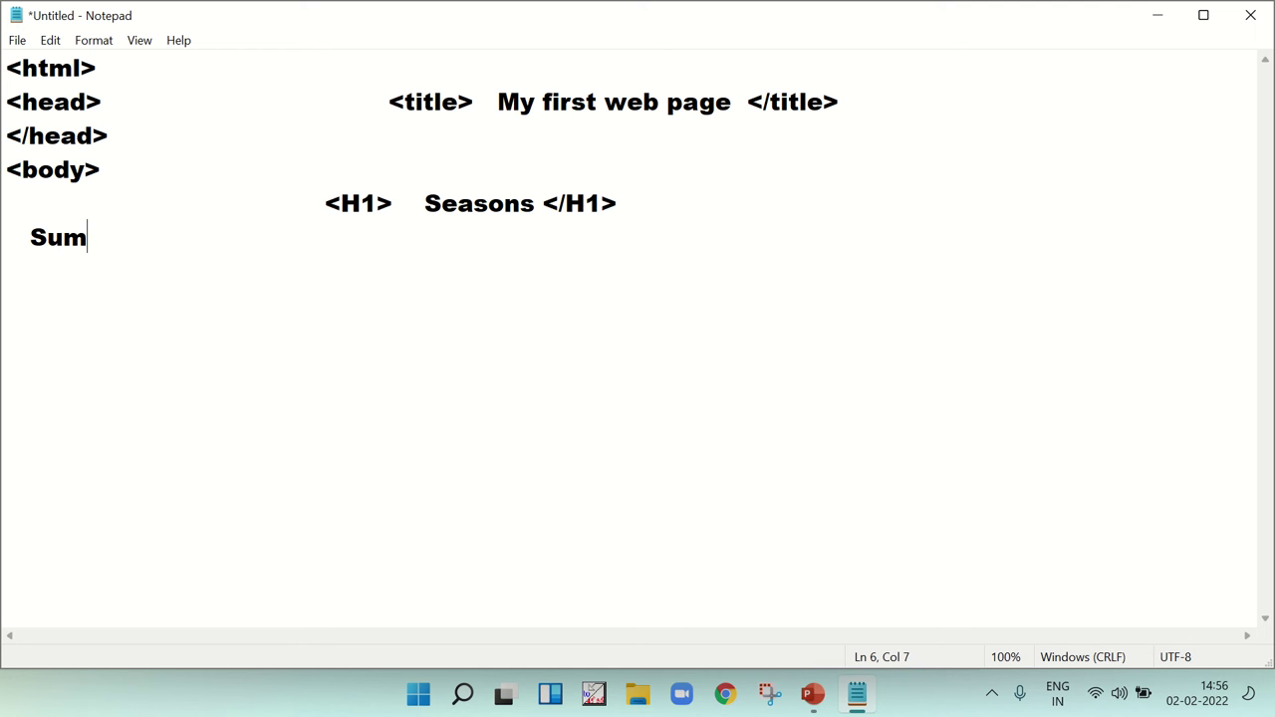
pyautogui.write('mer')
pyautogui.write(' is ho')
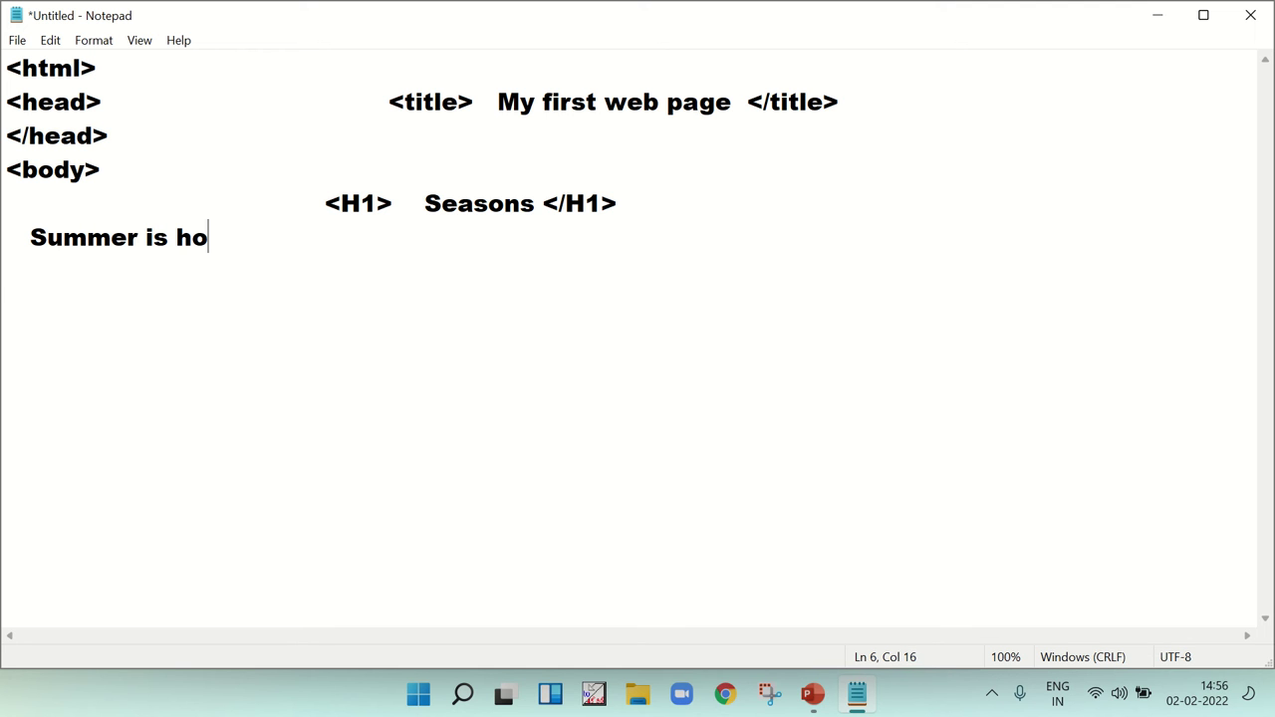
pyautogui.write('t')
pyautogui.press('Return')
pyautogui.write('Wint')
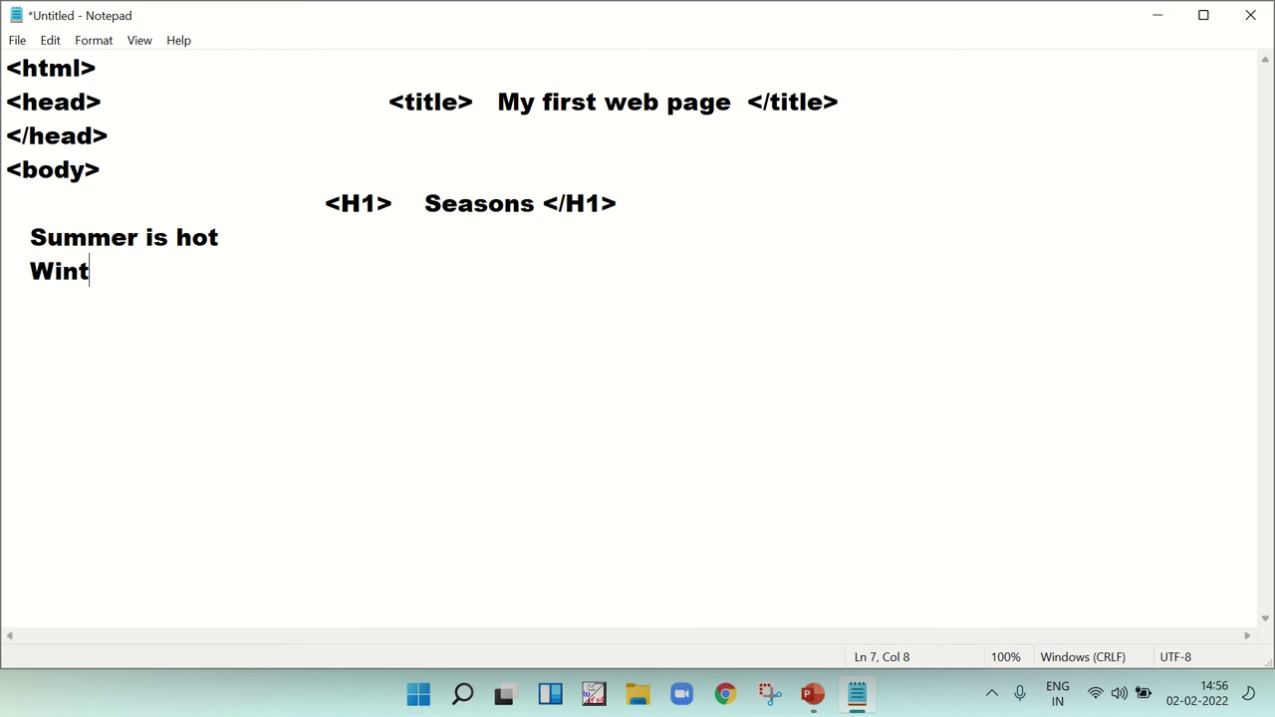
pyautogui.write('er is c')
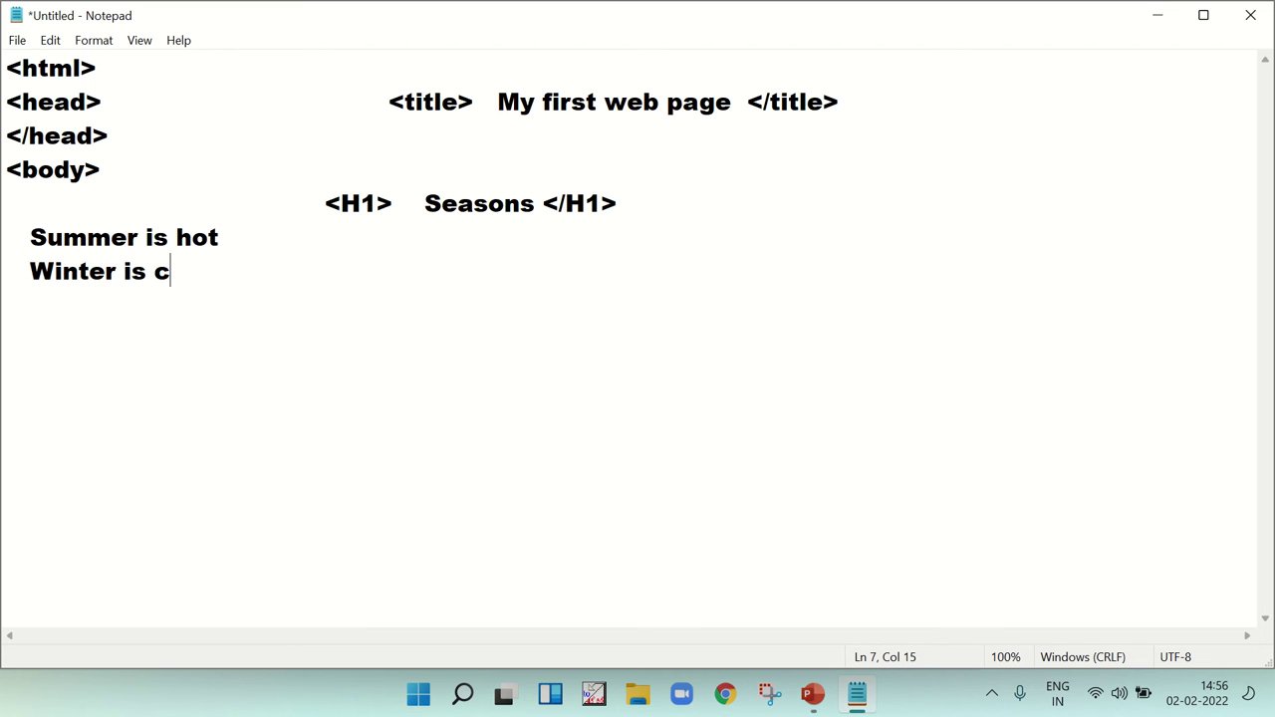
pyautogui.write('old')
pyautogui.press('Return')
pyautogui.write('Rai')
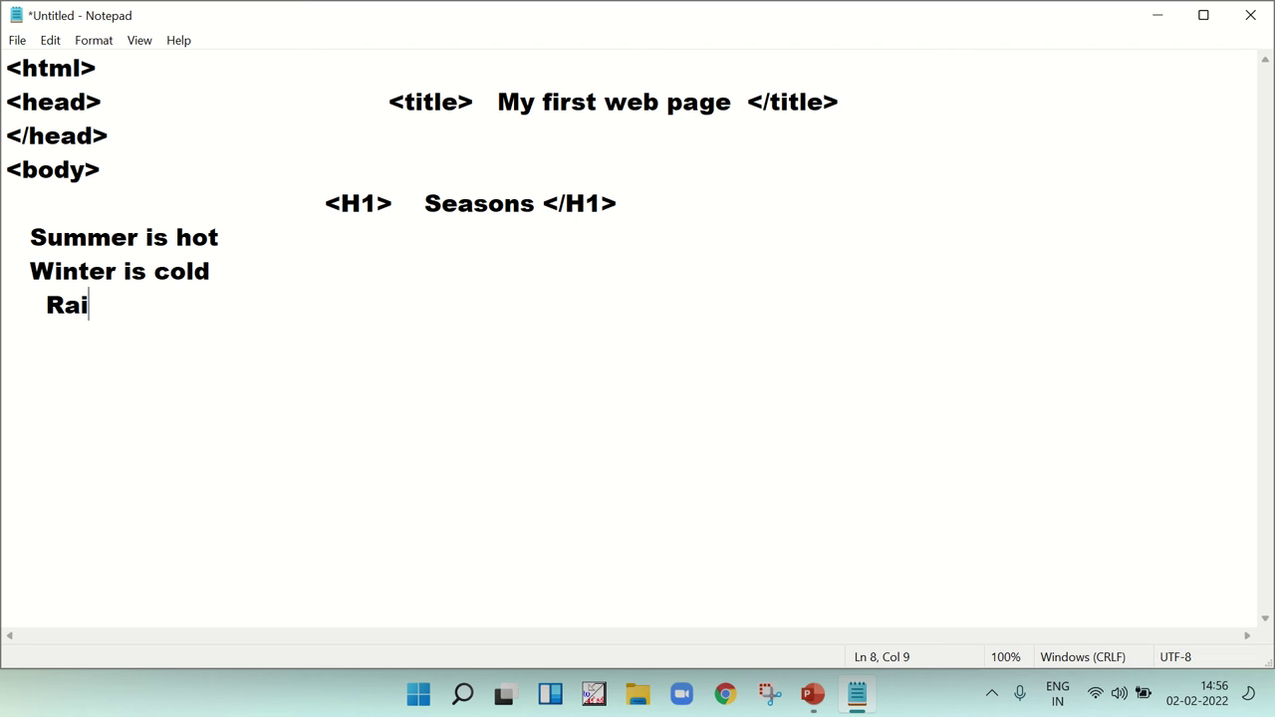
pyautogui.write('ny is ')
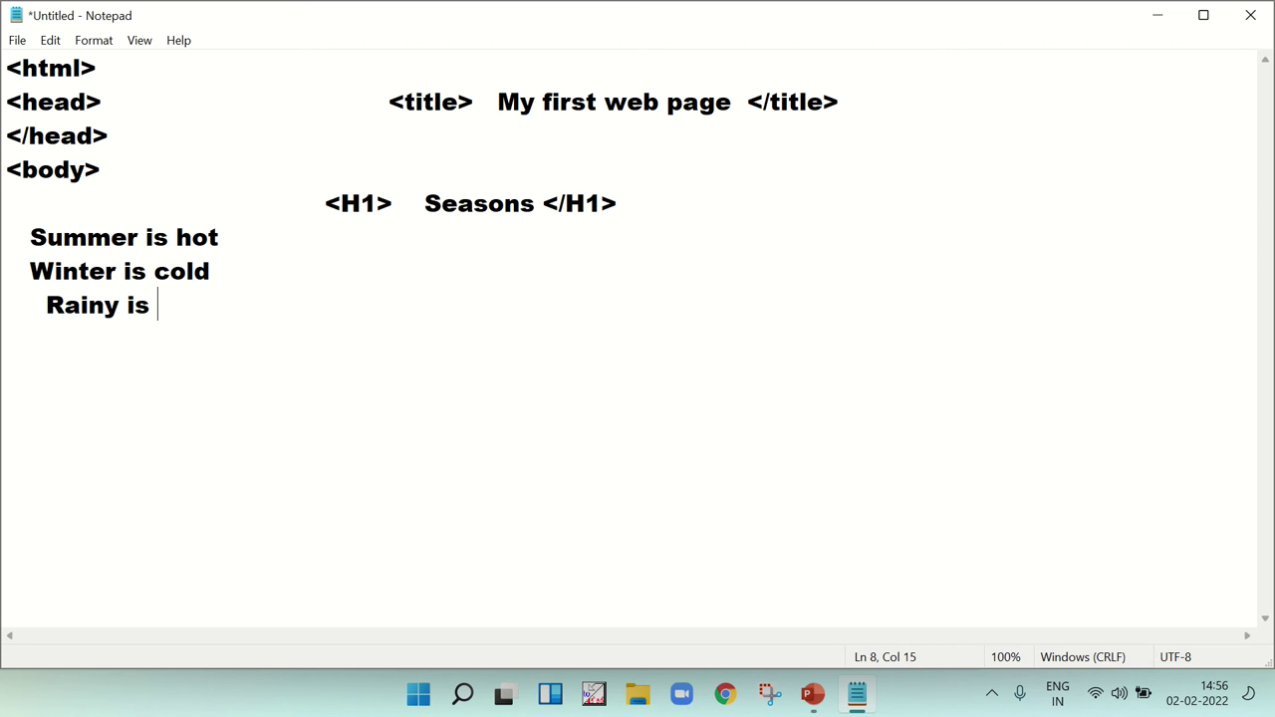
pyautogui.write('wet')
pyautogui.press('Return')
pyautogui.write('S')
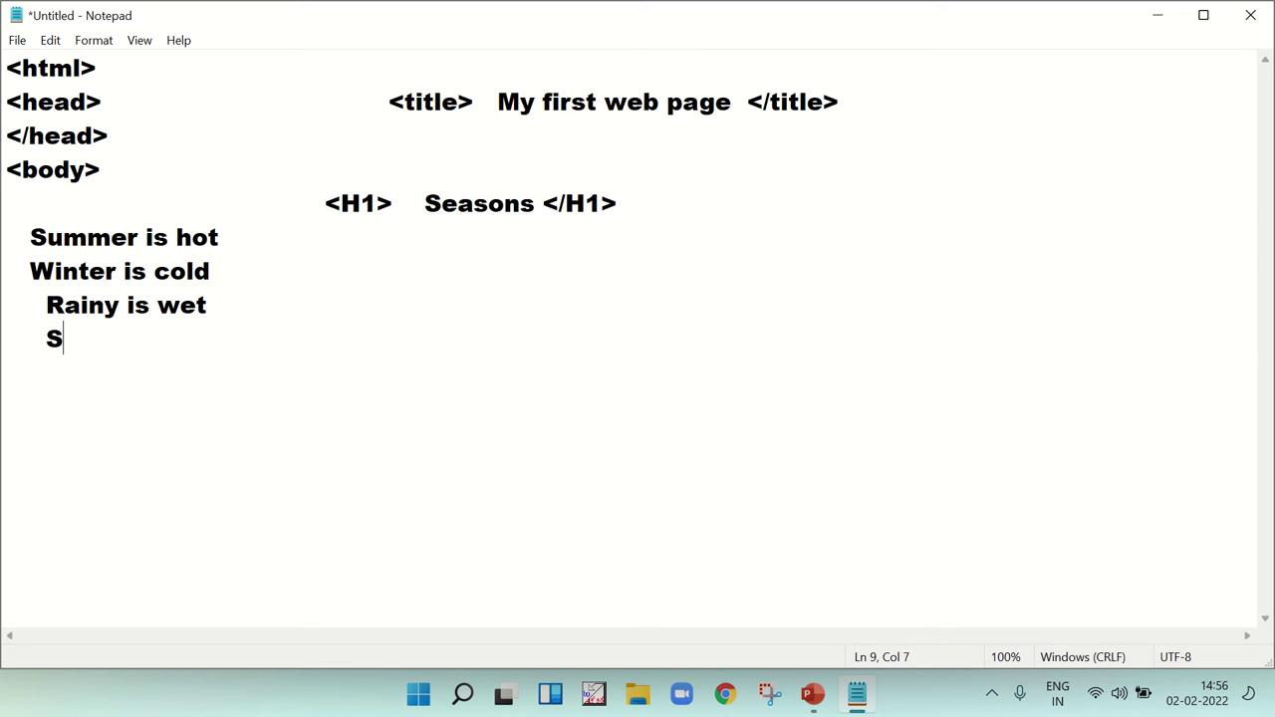
pyautogui.write('pri')
pyautogui.write('ng is ')
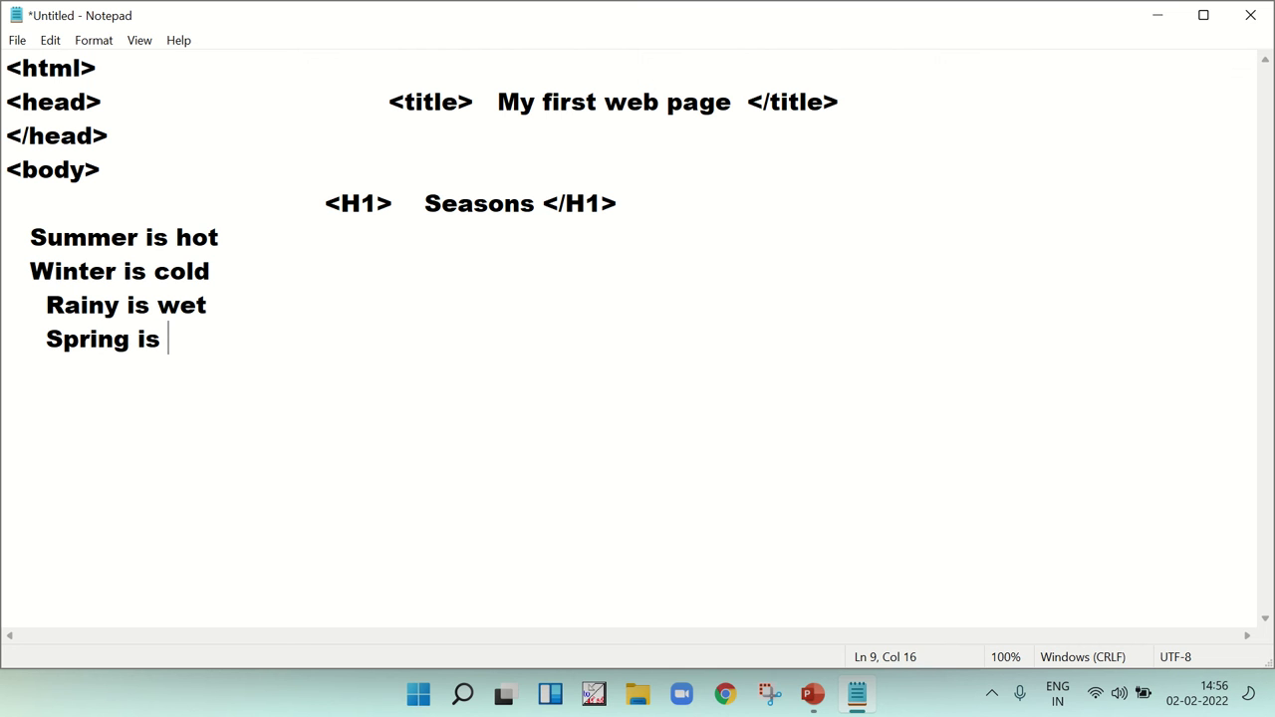
pyautogui.write('fresh')
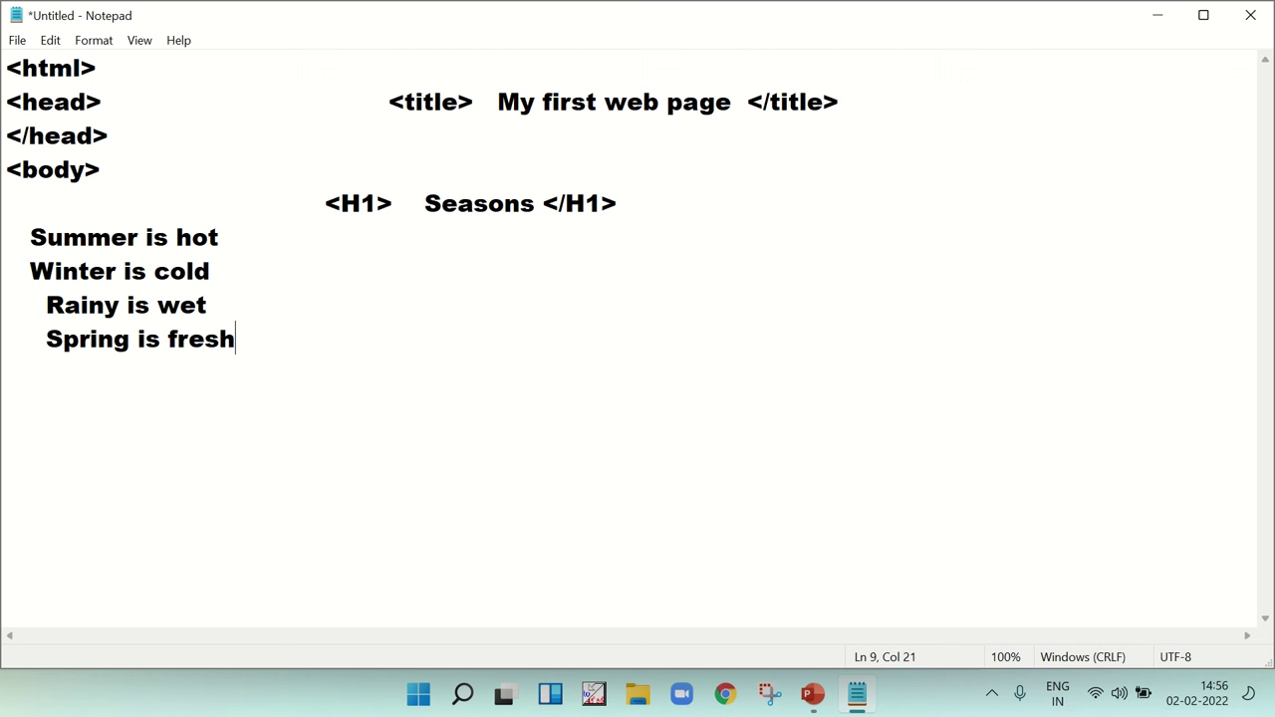
pyautogui.press('Return')
pyautogui.write('A')
pyautogui.write('utumn ')
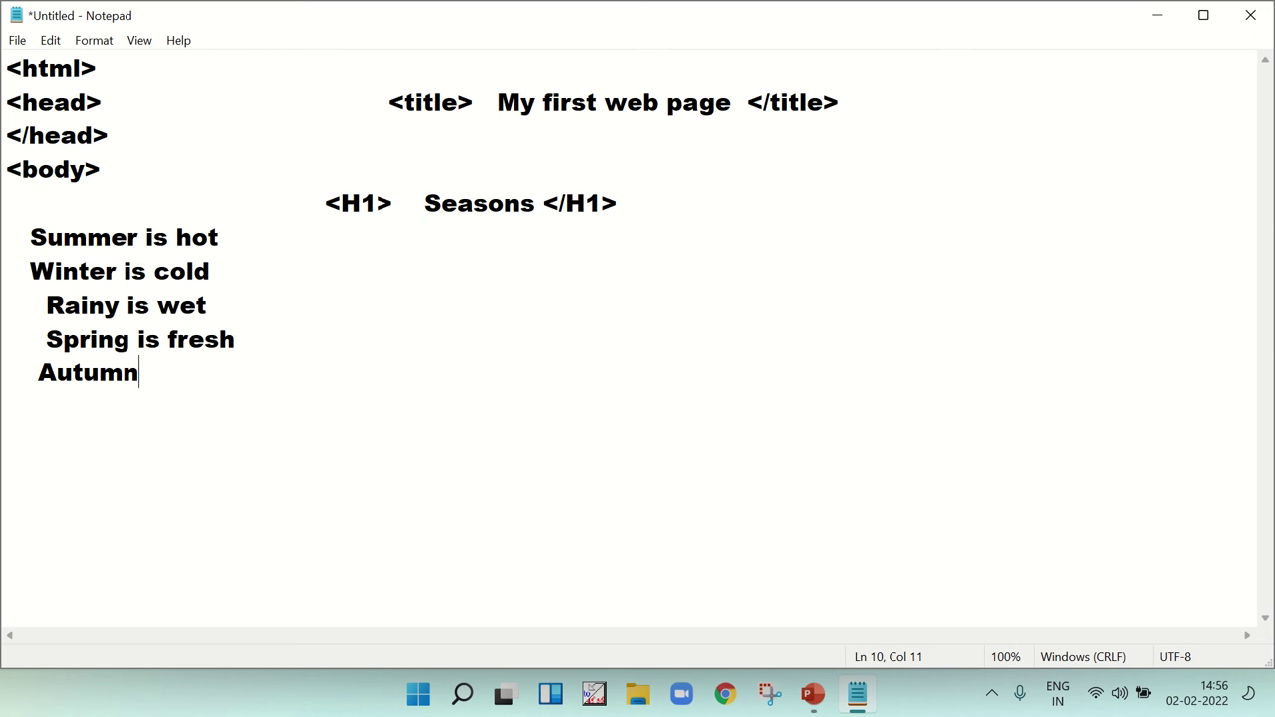
pyautogui.write('is ')
pyautogui.write('dry')
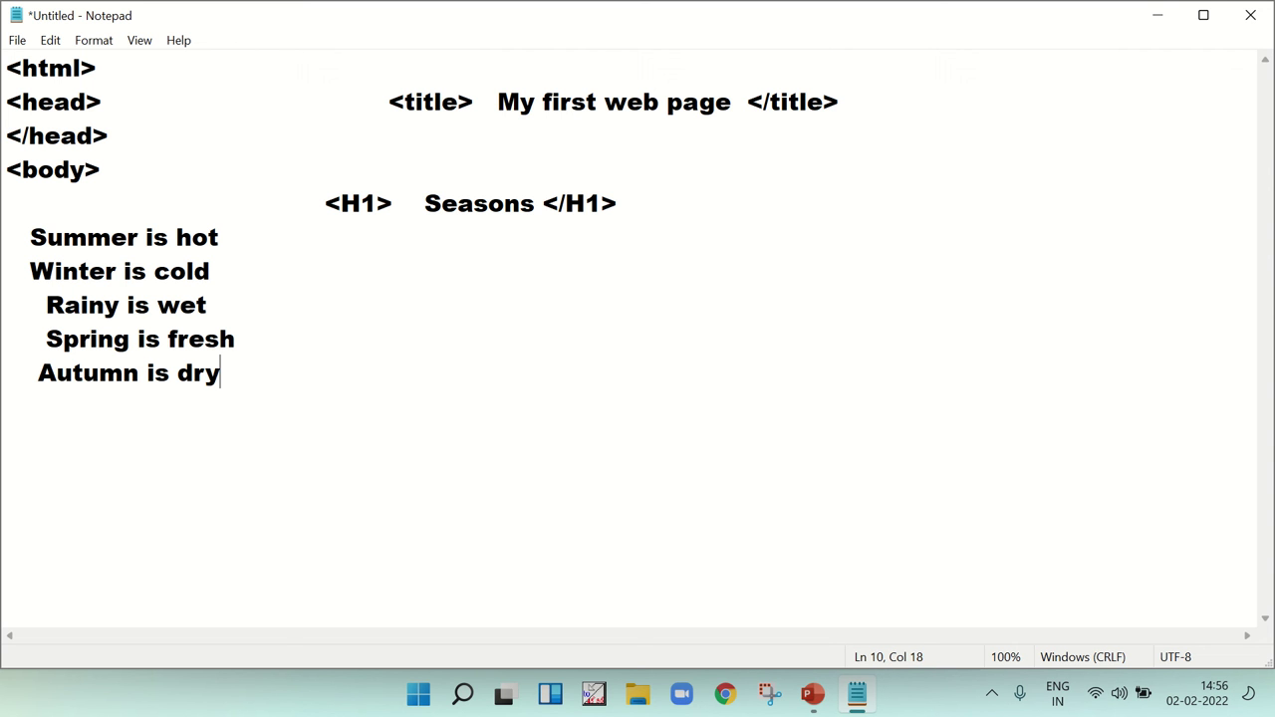
# - Close the body with a </body> tag, fixing its misspelling
pyautogui.press('Return')
pyautogui.write('<')
pyautogui.write('/bo')
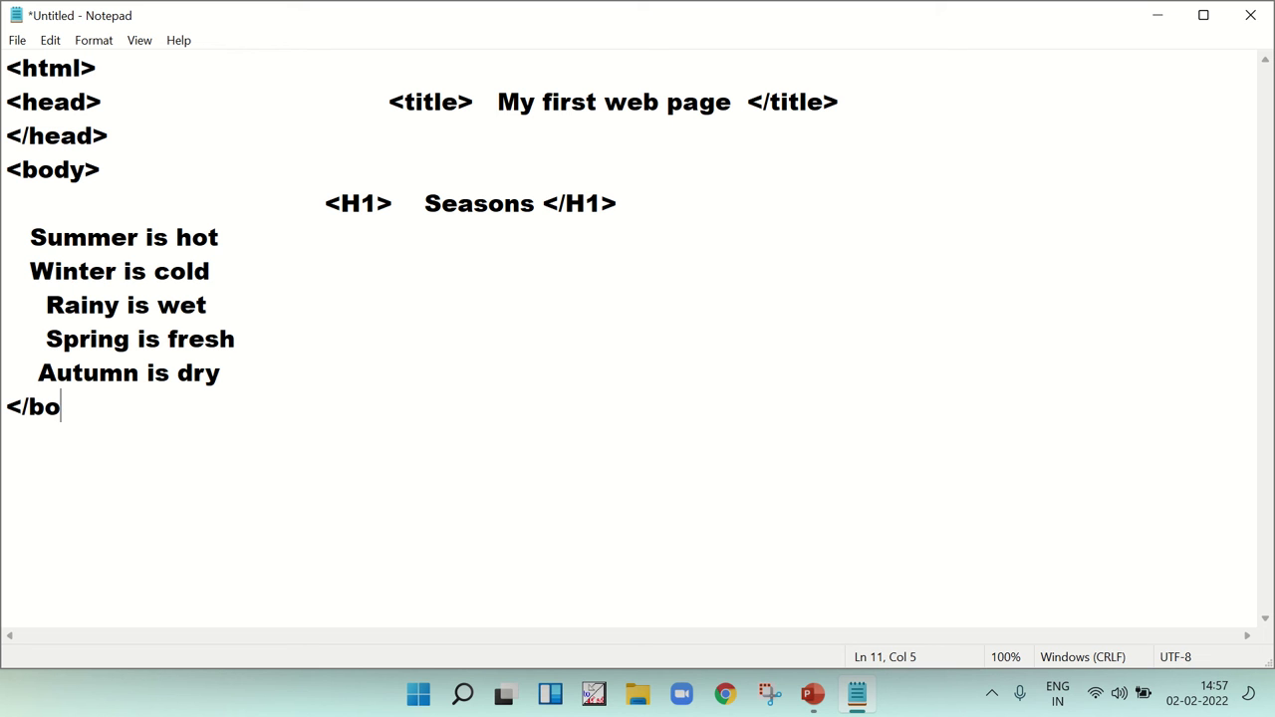
pyautogui.write('day')
pyautogui.press('BackSpace')
pyautogui.press('BackSpace')
pyautogui.write('y>')
pyautogui.press('Return')
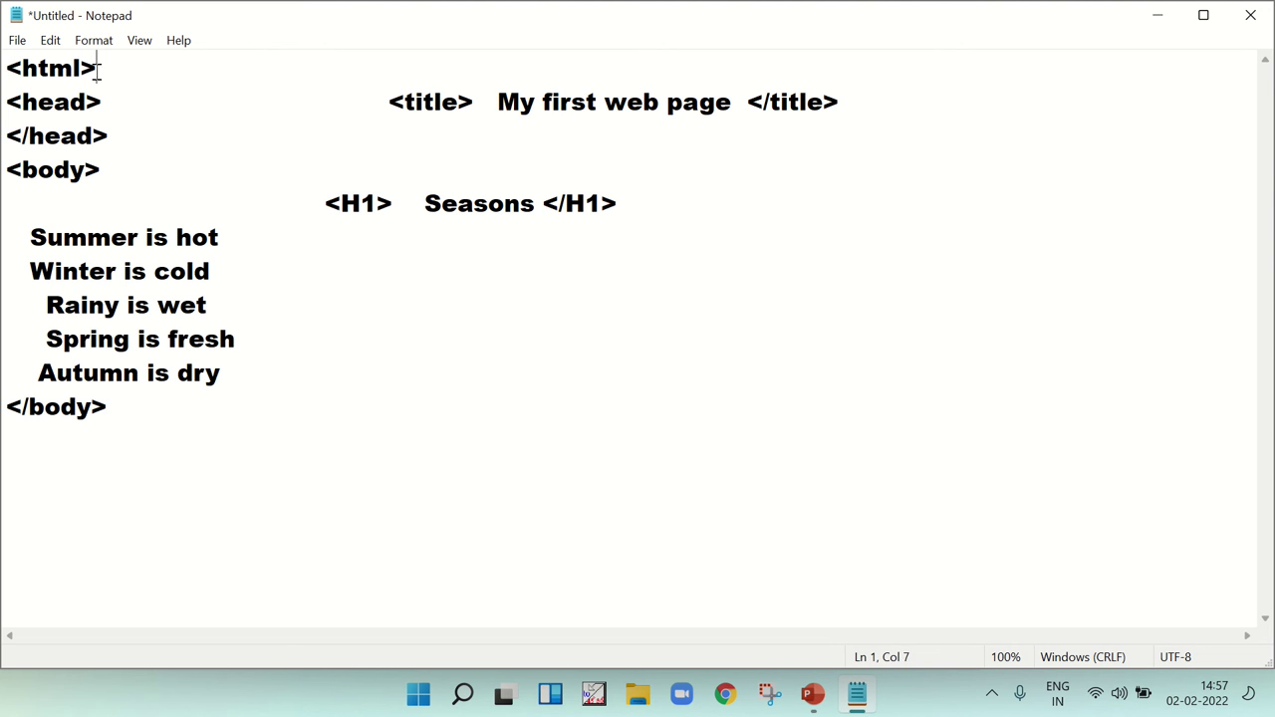
# - Add the closing </html> tag on the last line of the page
pyautogui.moveTo(97, 68); pyautogui.dragTo(5, 68)
pyautogui.click(145, 421)
pyautogui.press('Down')
pyautogui.write('/html')
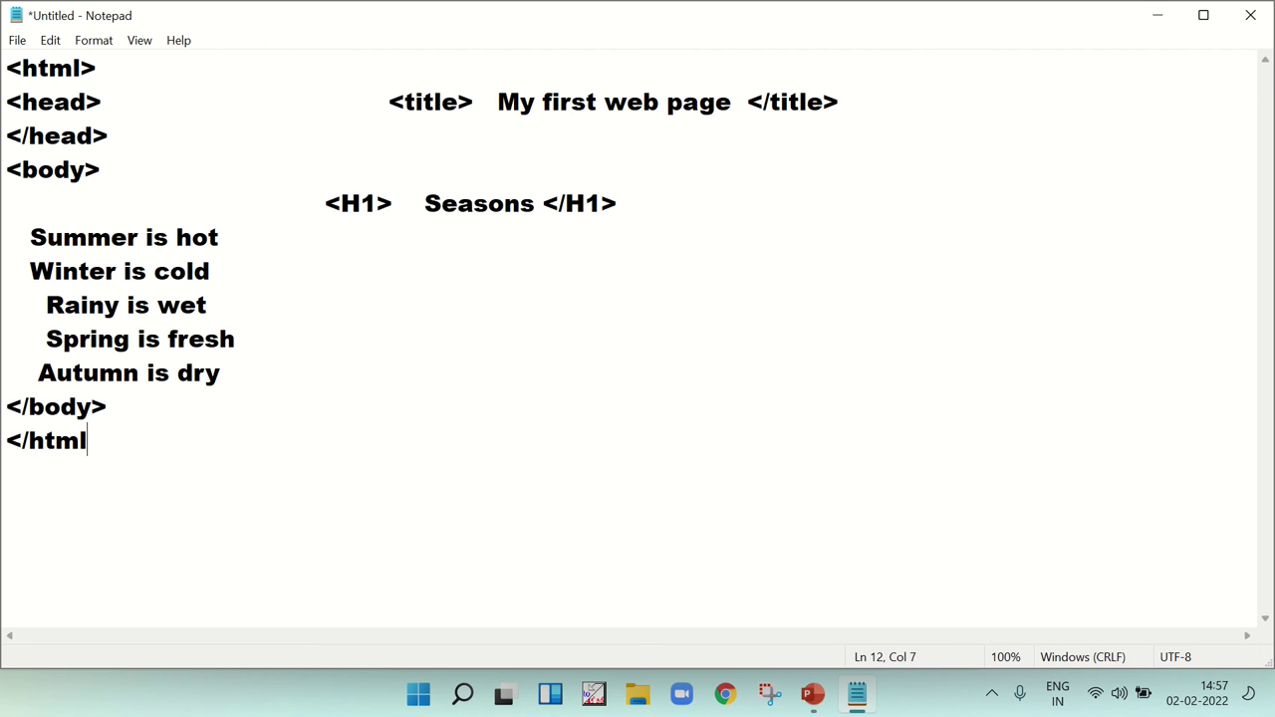
pyautogui.write('>')
pyautogui.click(17, 42)
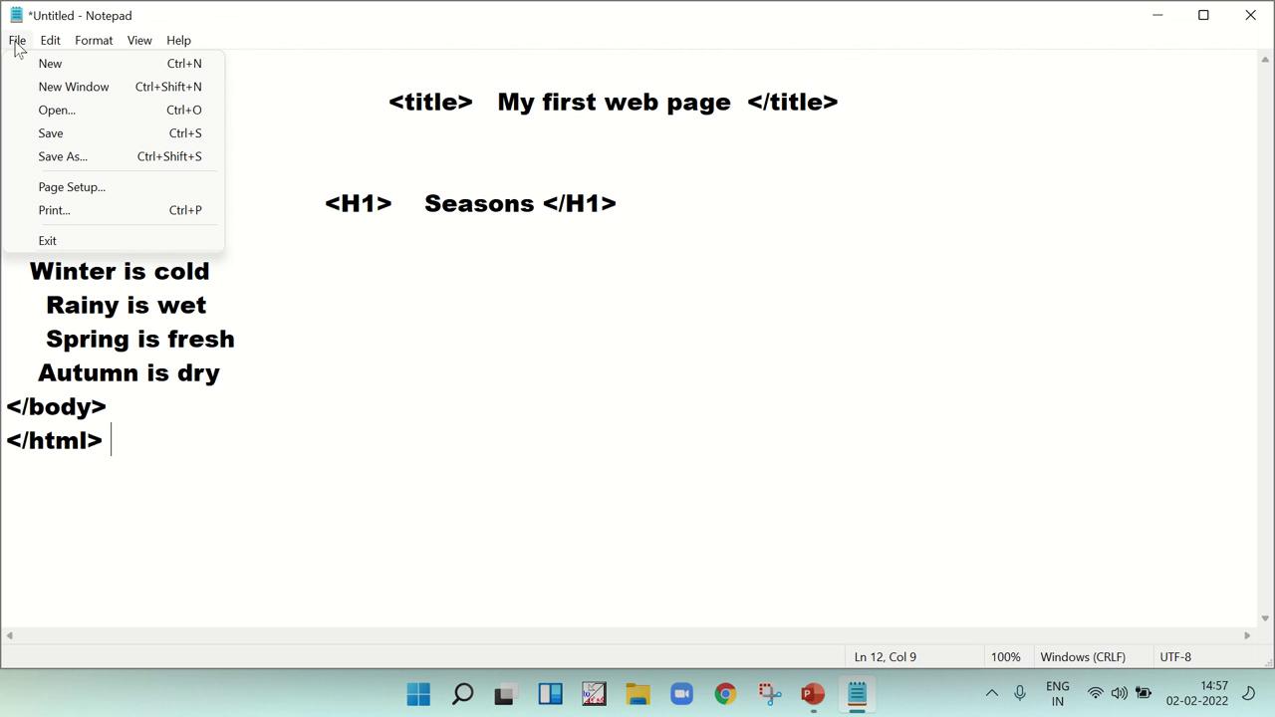
# - Save the page as 'My first web page.html' with the file type set to All Files
pyautogui.click(72, 156)
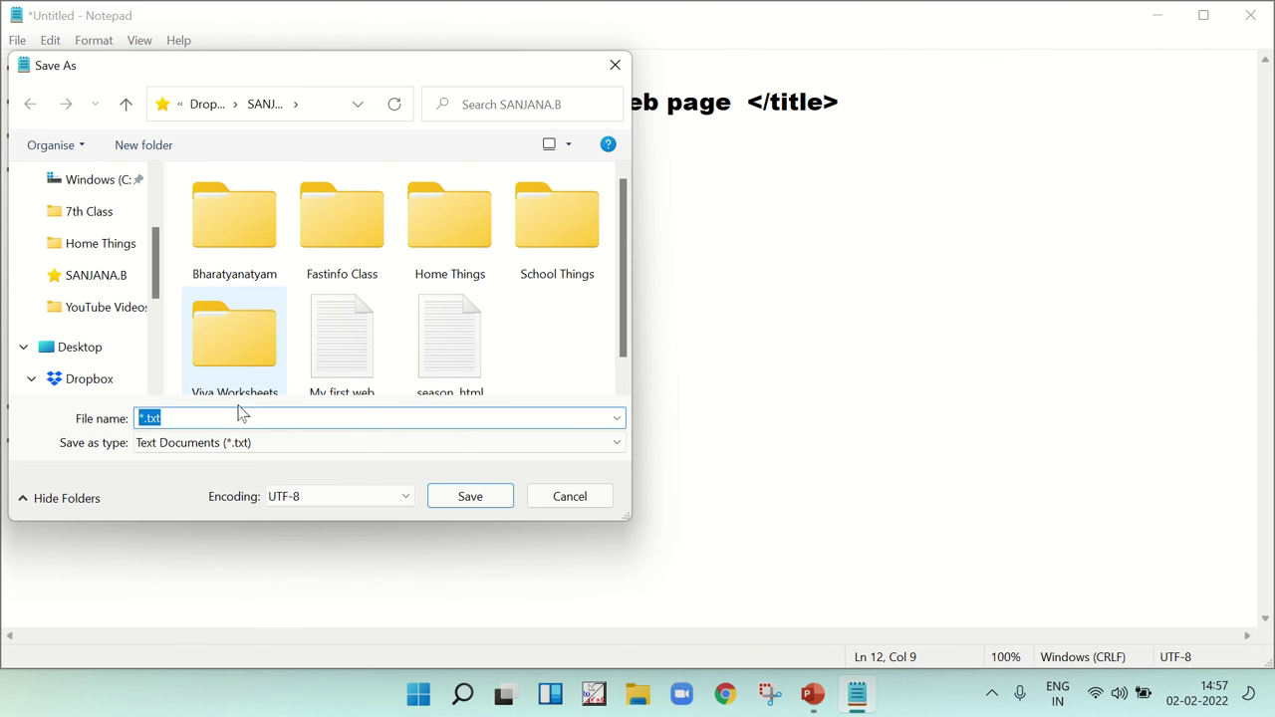
pyautogui.press('BackSpace')
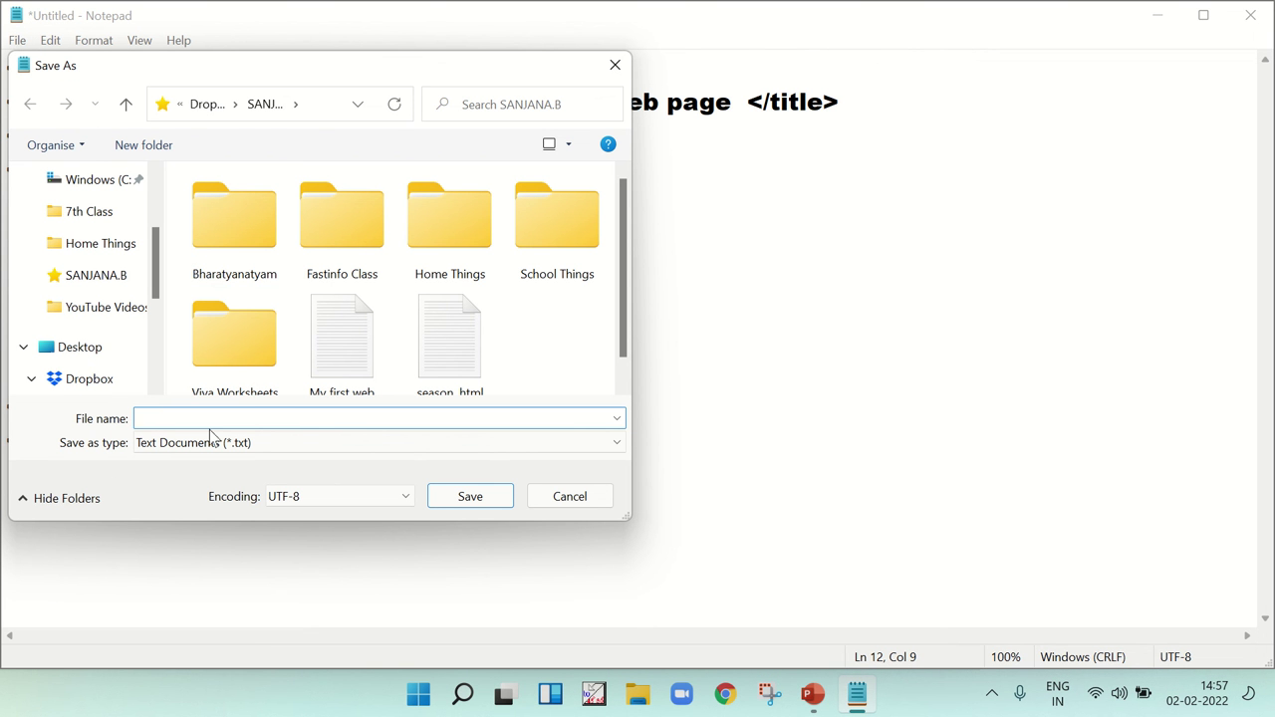
pyautogui.write('My ')
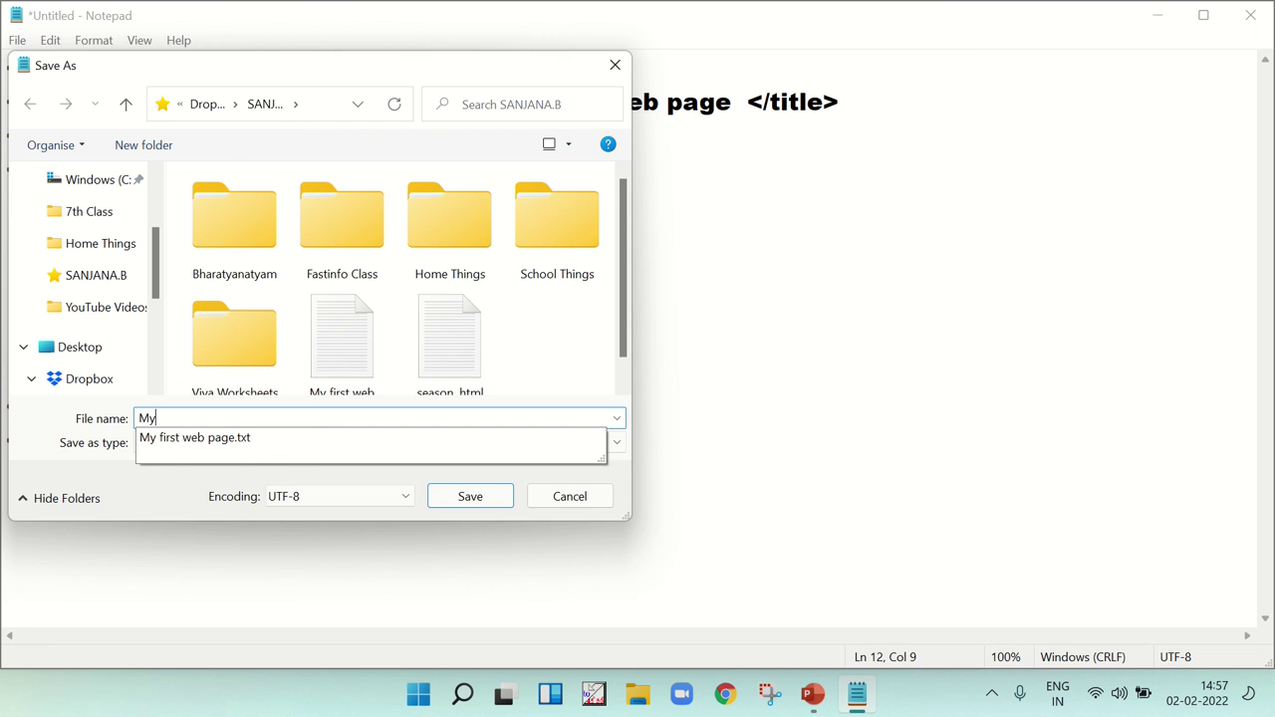
pyautogui.write('fir')
pyautogui.write('st we')
pyautogui.write('b pag')
pyautogui.write('e')
pyautogui.write('.h')
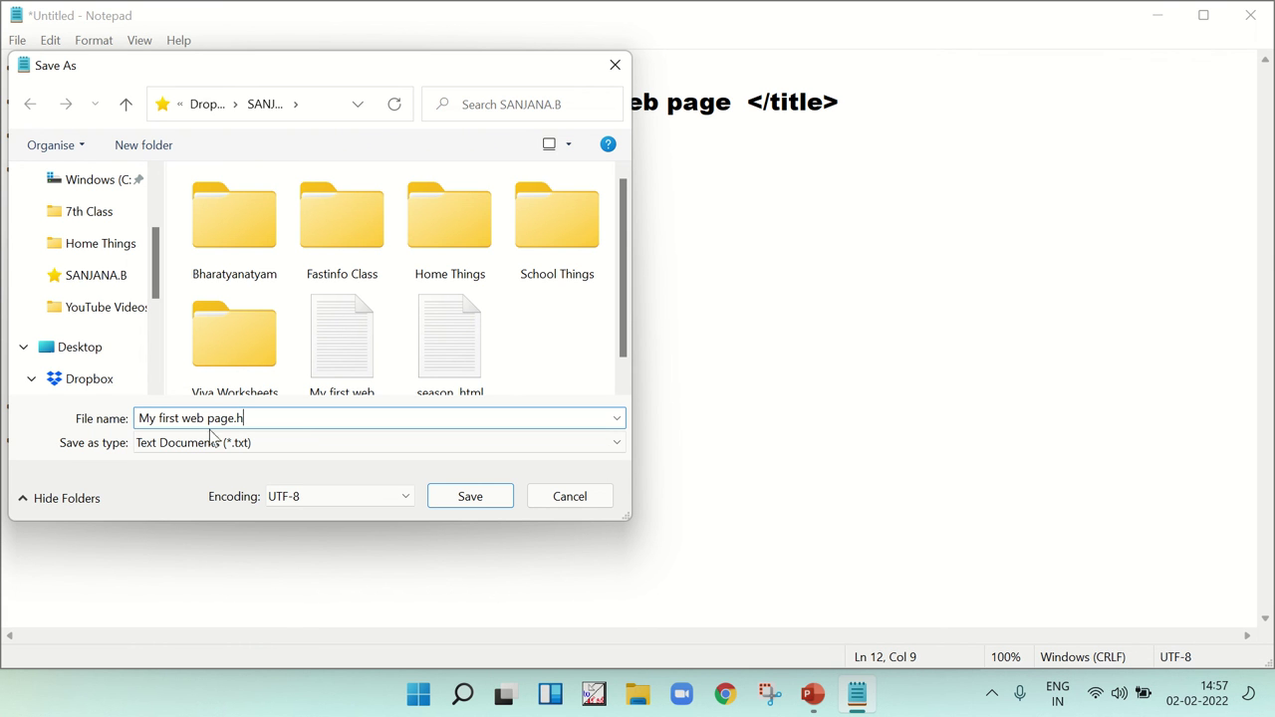
pyautogui.write('tml')
pyautogui.click(155, 447)
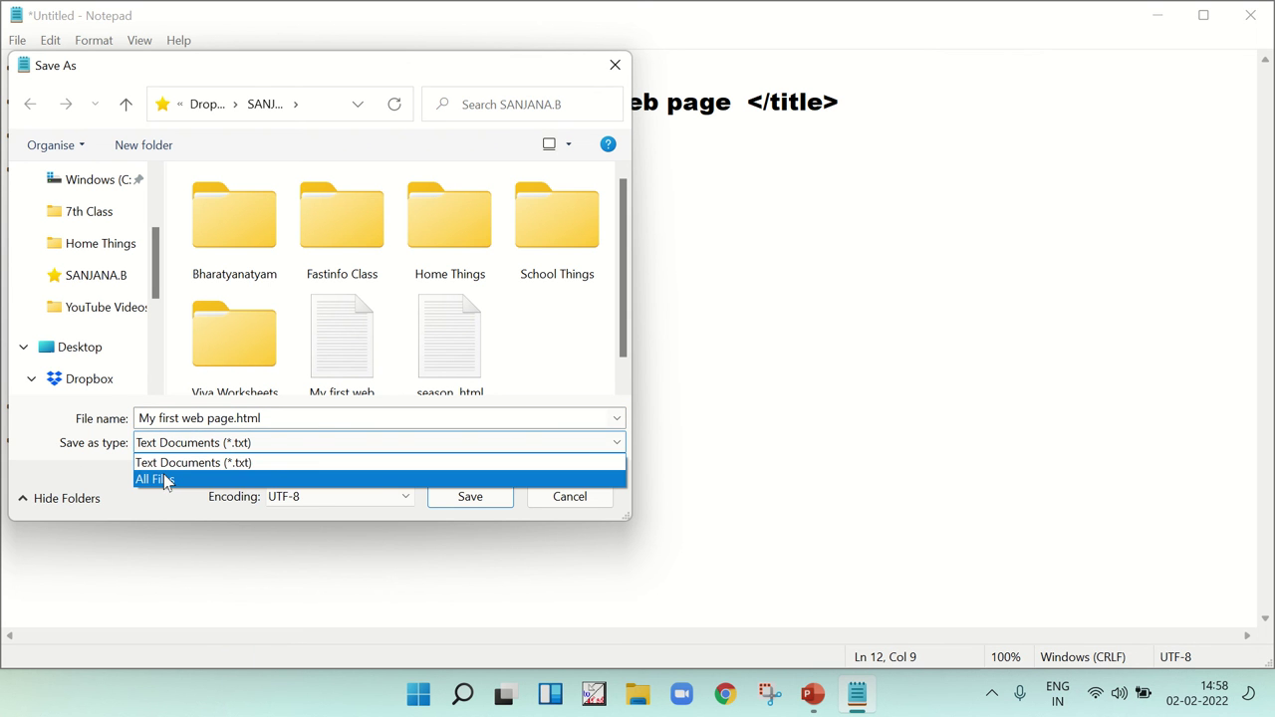
pyautogui.click(159, 479)
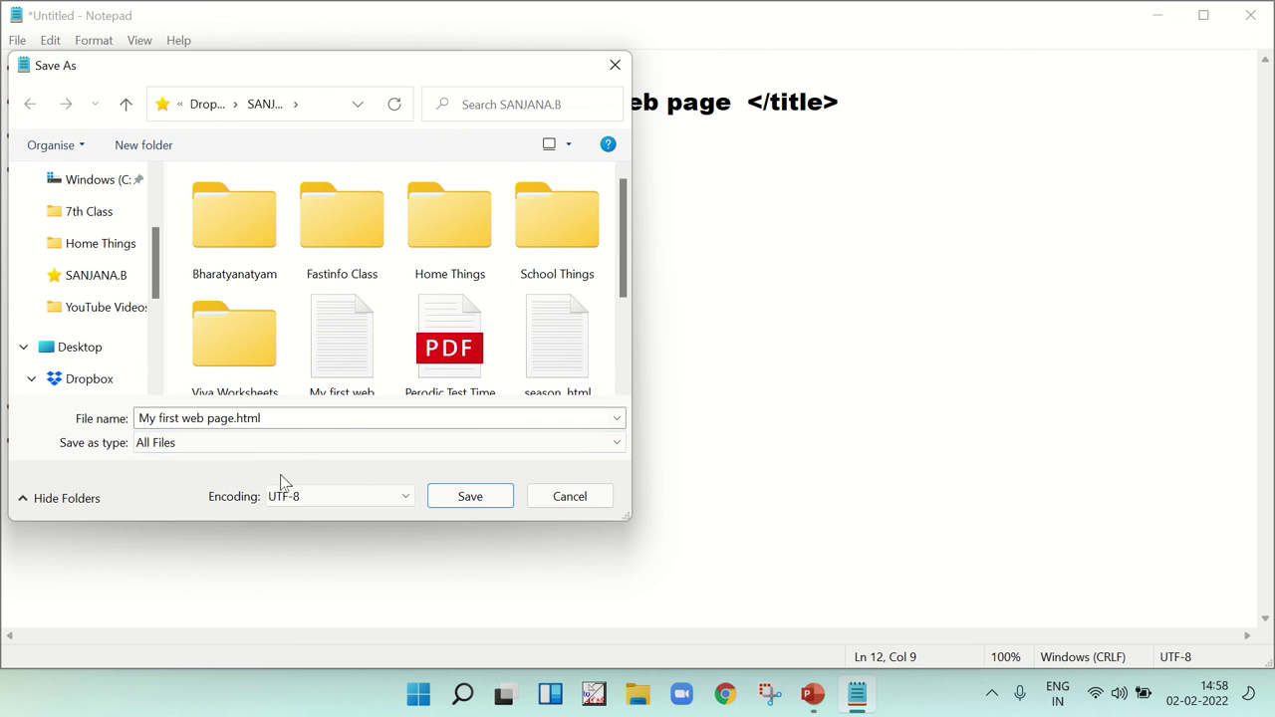
pyautogui.click(469, 498)
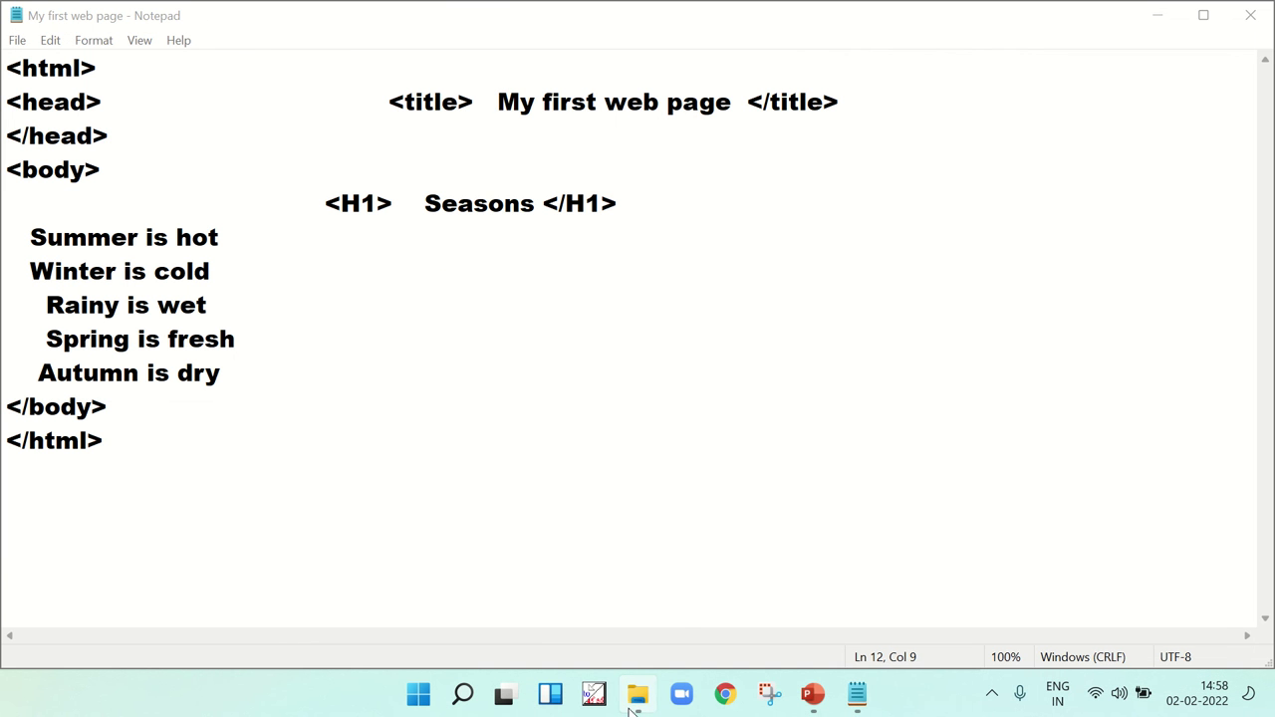
# - Select the saved 'My first web page' file in the Dropbox folder in File Explorer
pyautogui.click(629, 702)
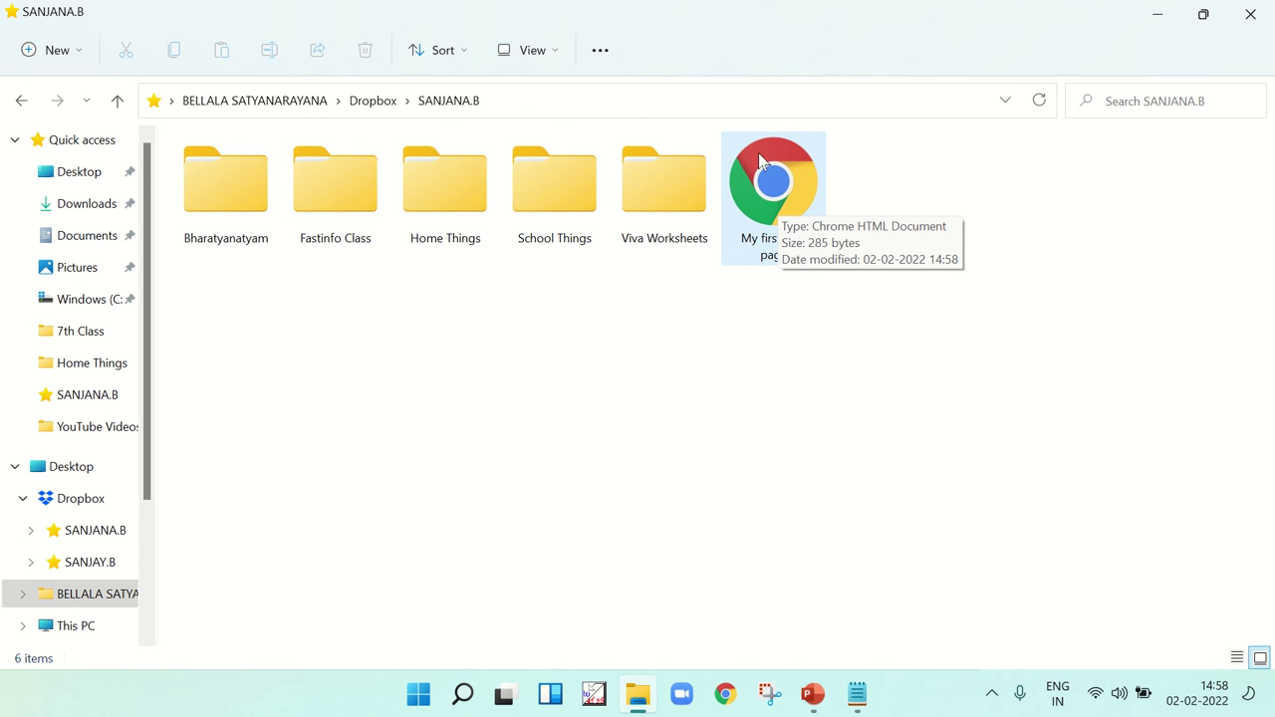
pyautogui.click(769, 192)
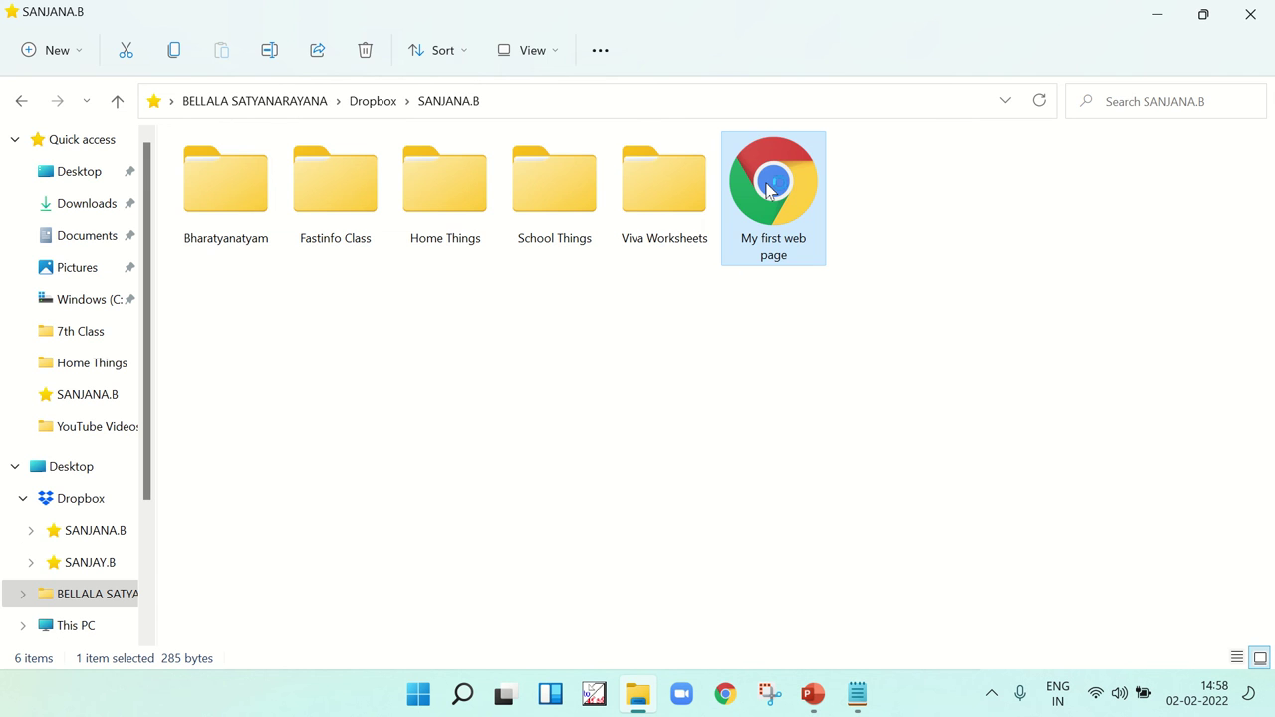
# - Open 'My first web page' in Chrome and highlight the Seasons heading and season sentence
pyautogui.doubleClick(769, 189)
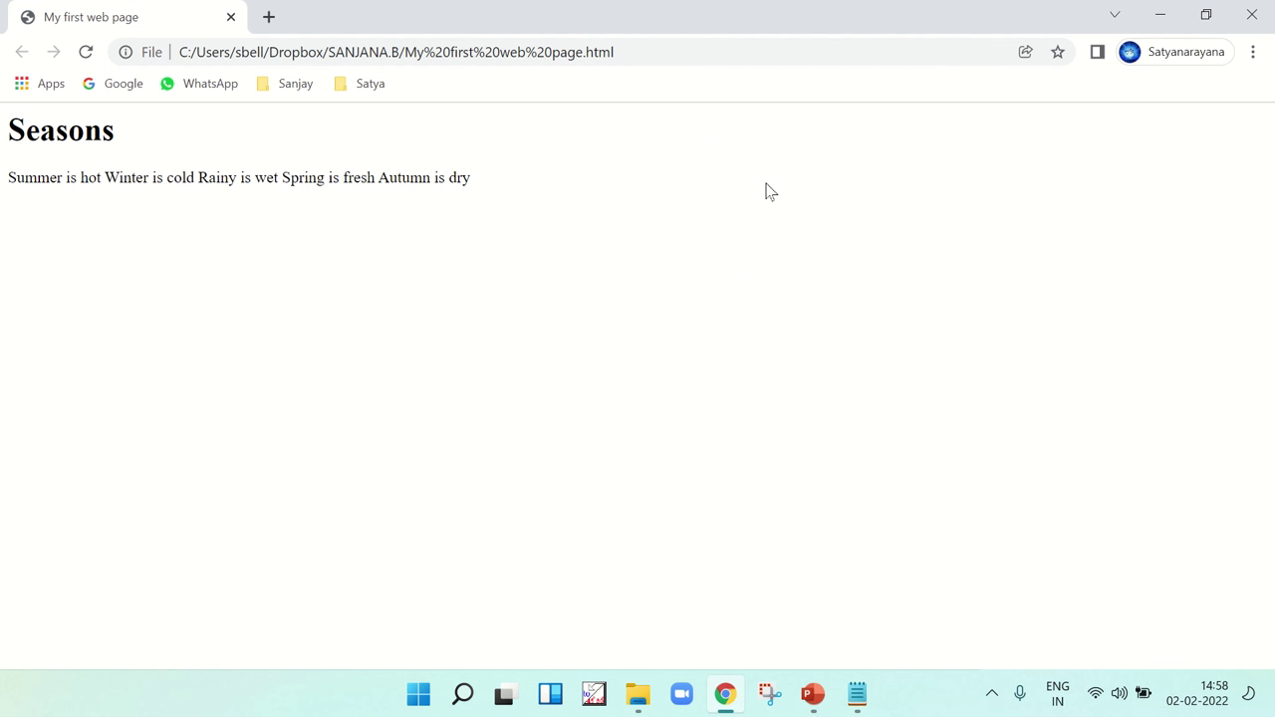
pyautogui.moveTo(117, 140); pyautogui.dragTo(2, 139)
pyautogui.click(140, 136)
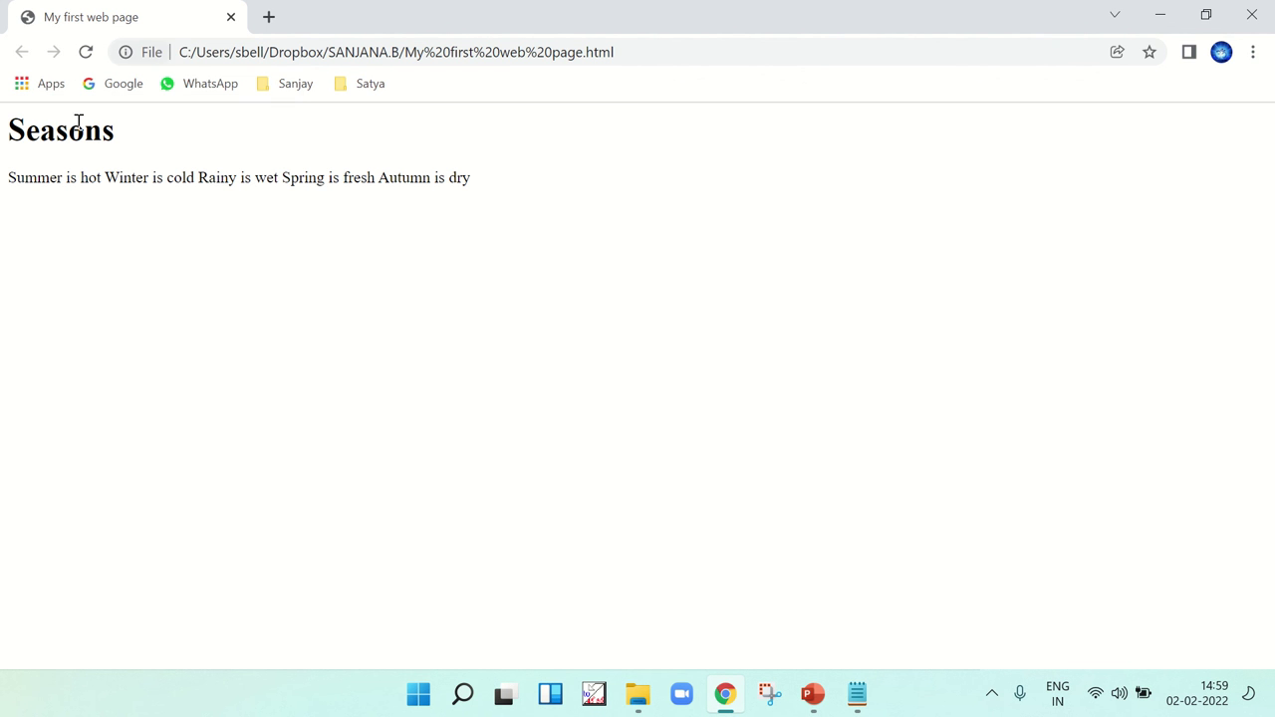
pyautogui.moveTo(8, 179)
pyautogui.mouseDown()
pyautogui.moveTo(201, 200)
pyautogui.moveTo(412, 182)
pyautogui.mouseUp()
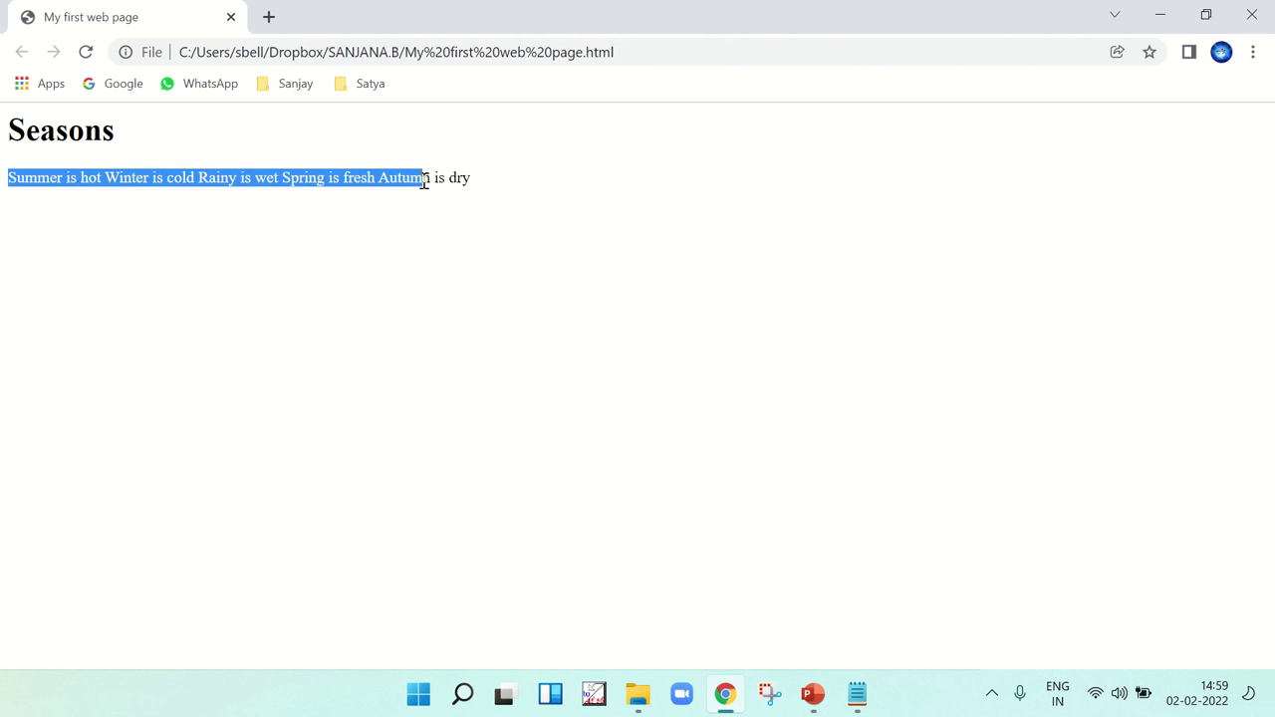
pyautogui.moveTo(412, 182); pyautogui.dragTo(470, 182)
pyautogui.click(474, 181)
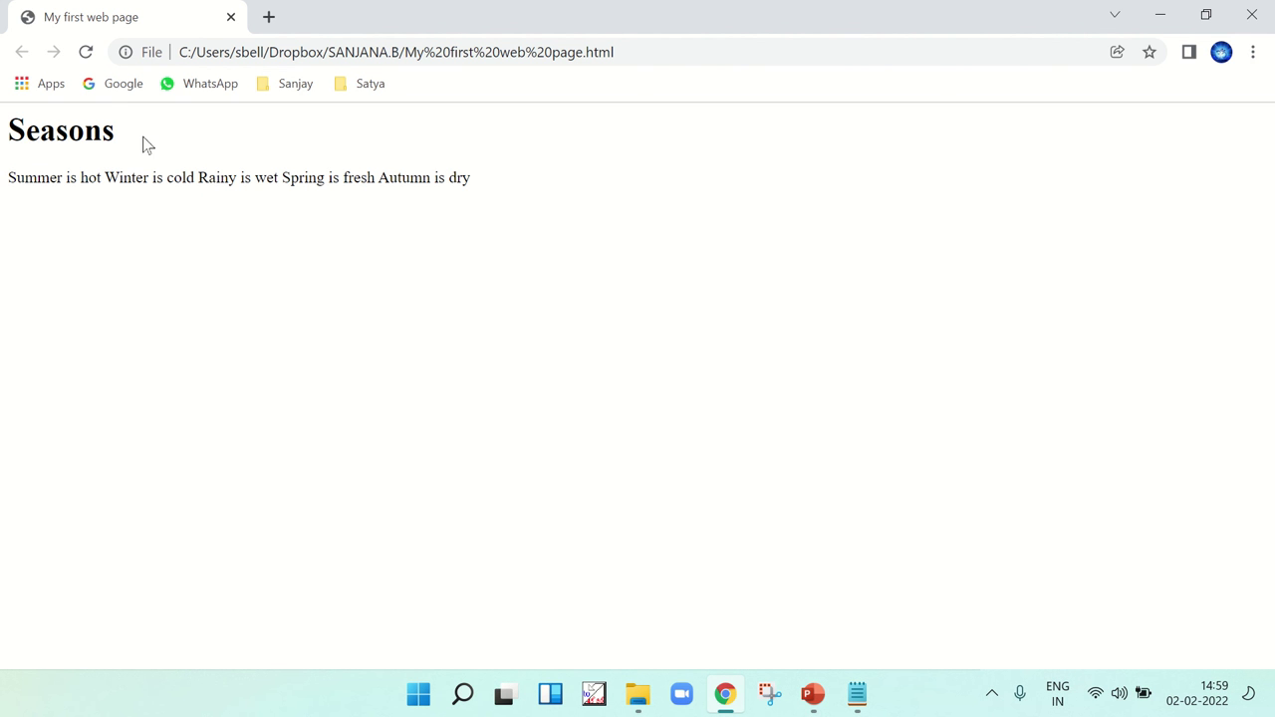
pyautogui.moveTo(117, 140); pyautogui.dragTo(4, 137)
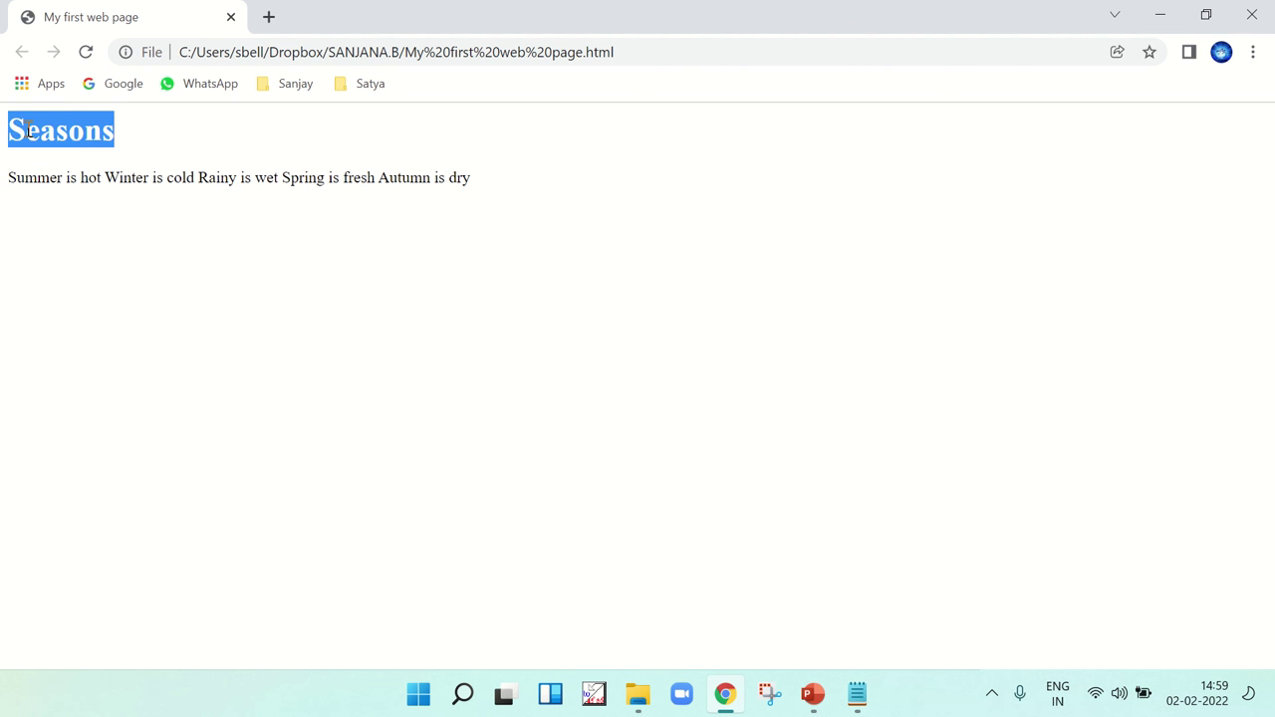
pyautogui.click(34, 144)
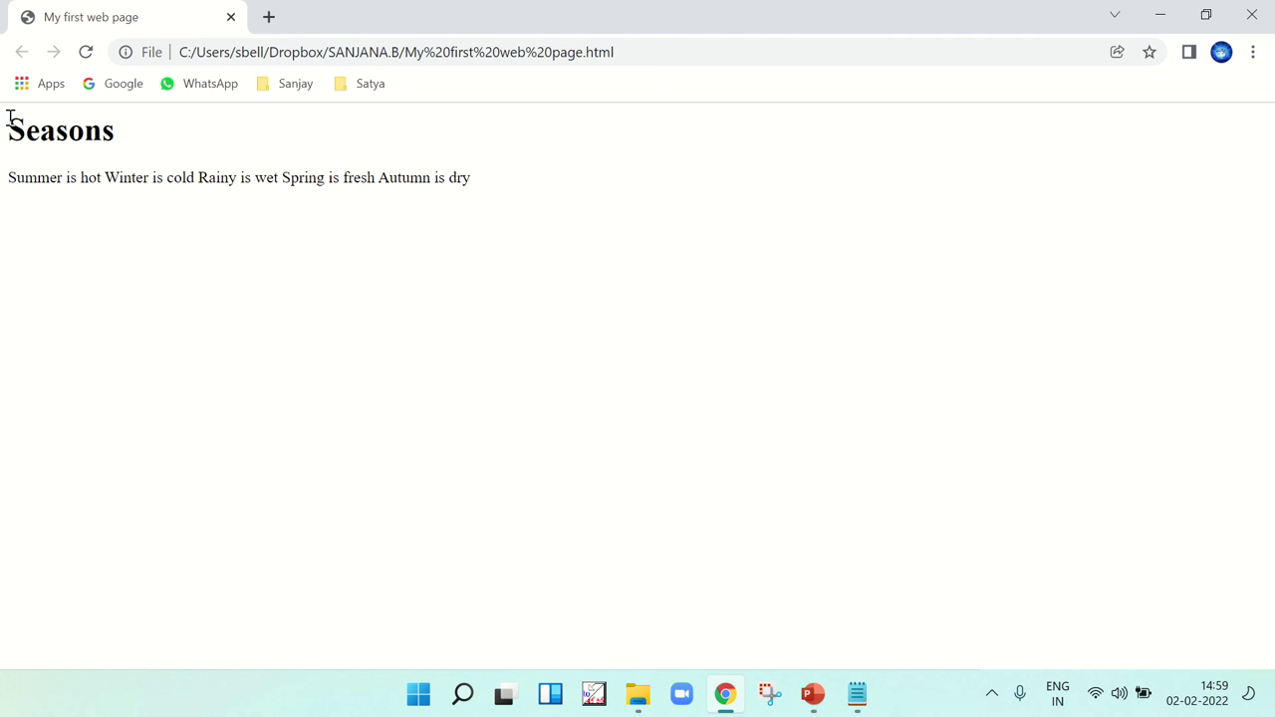
# - Change both Seasons heading tags from H1 to H6 in Notepad
pyautogui.click(859, 702)
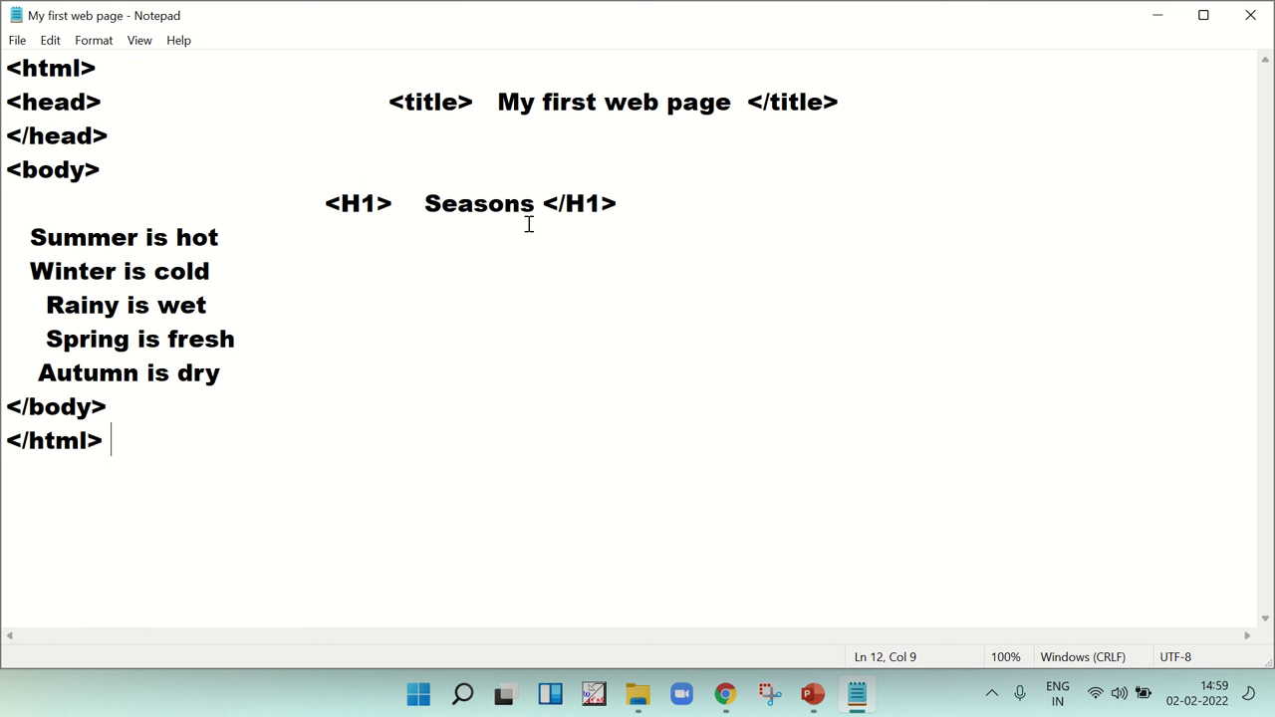
pyautogui.click(375, 204)
pyautogui.press('BackSpace')
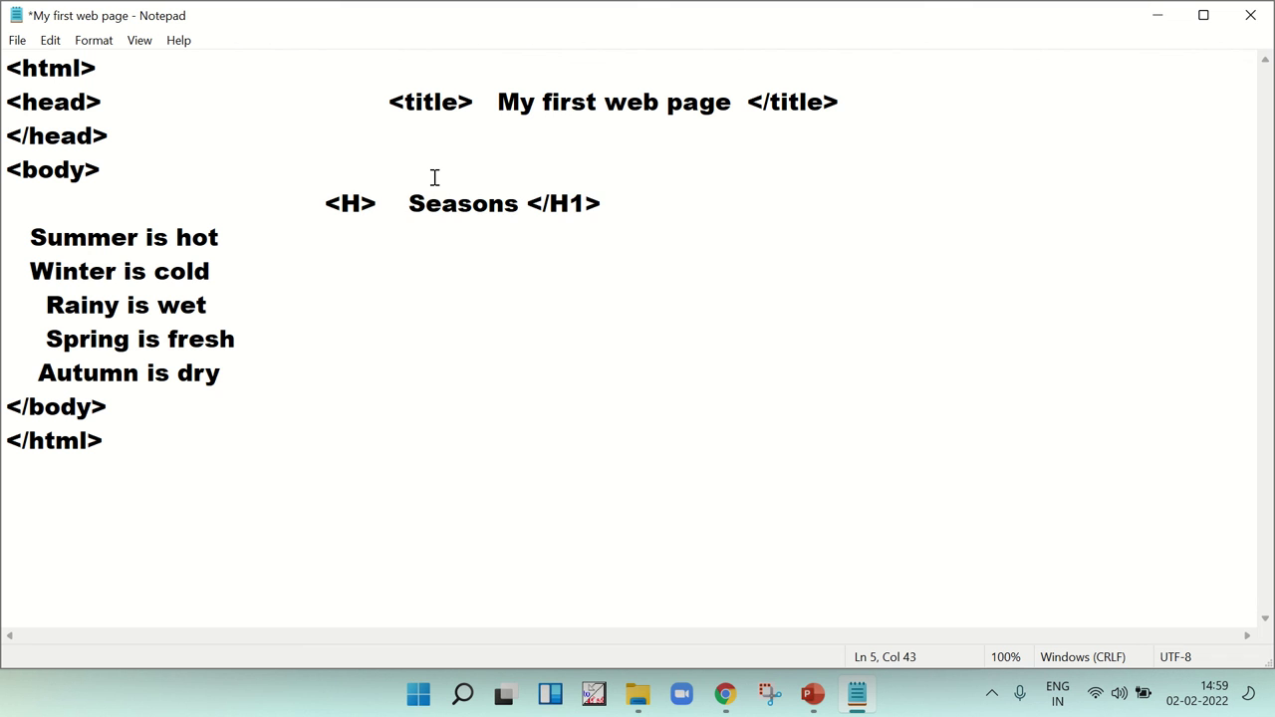
pyautogui.write('6')
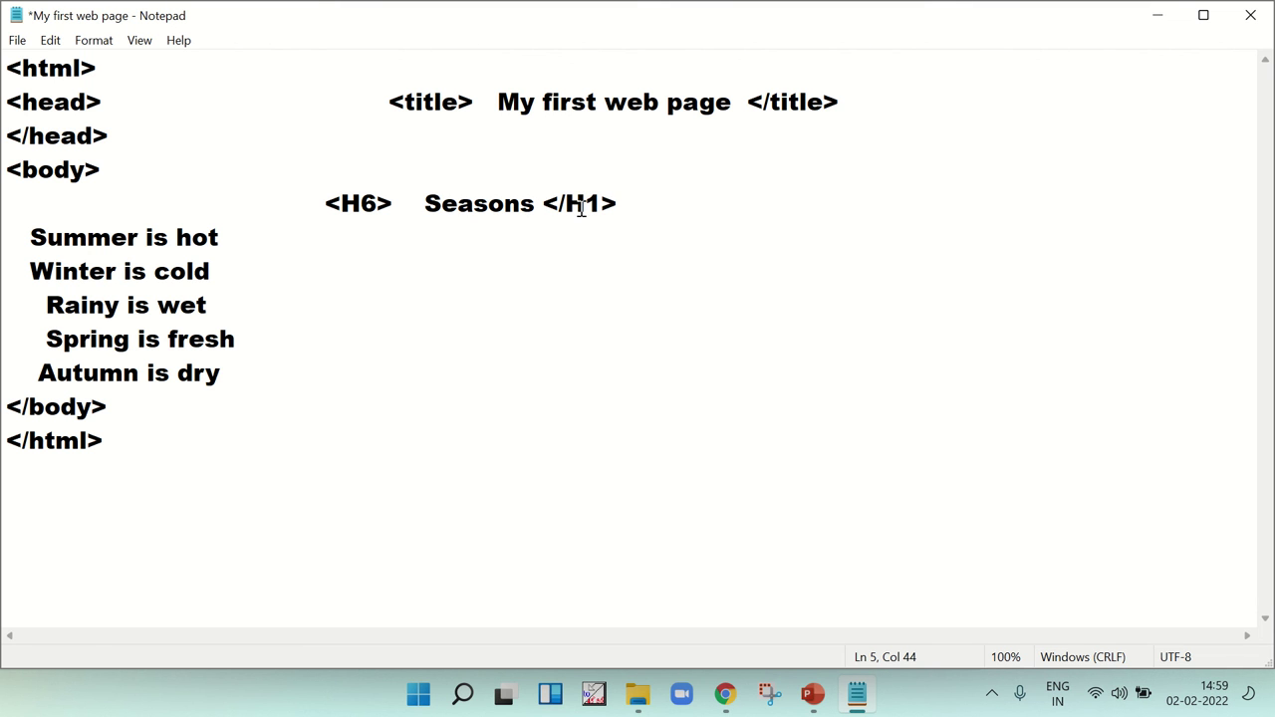
pyautogui.click(601, 205)
pyautogui.press('BackSpace')
pyautogui.write('6')
# - Save the file and minimise Notepad to return to Chrome
pyautogui.click(17, 39)
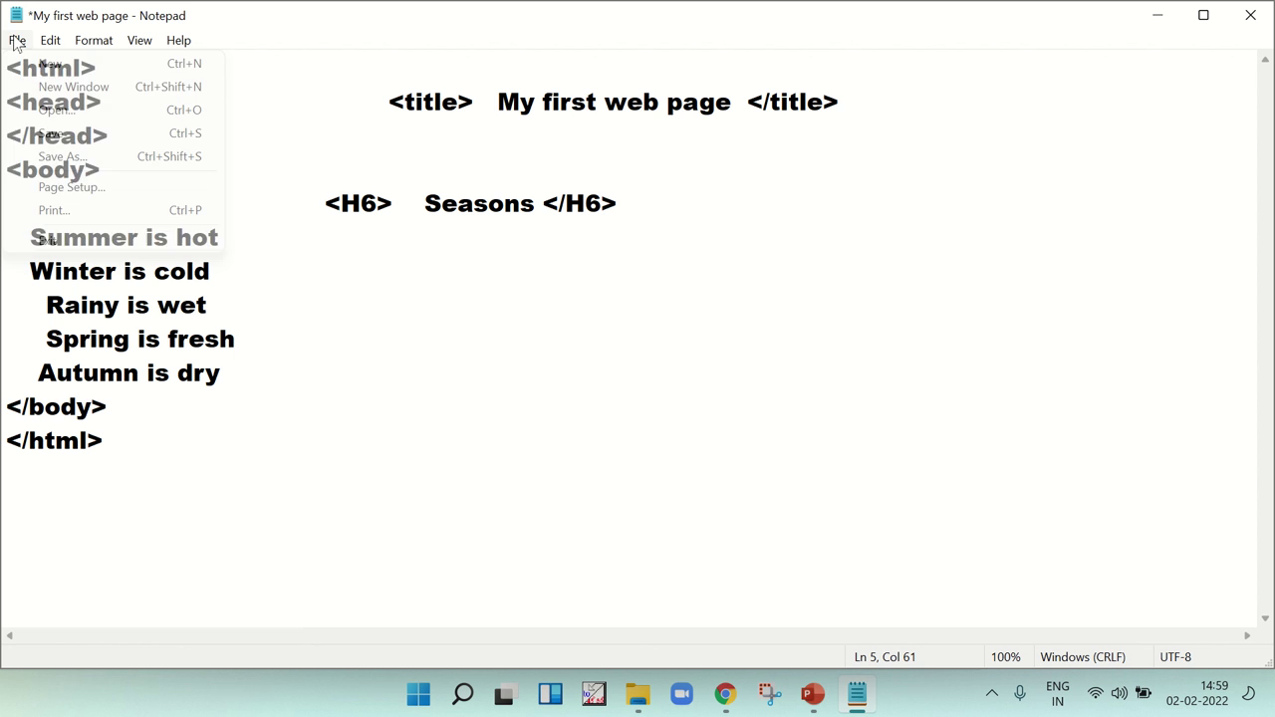
pyautogui.click(55, 139)
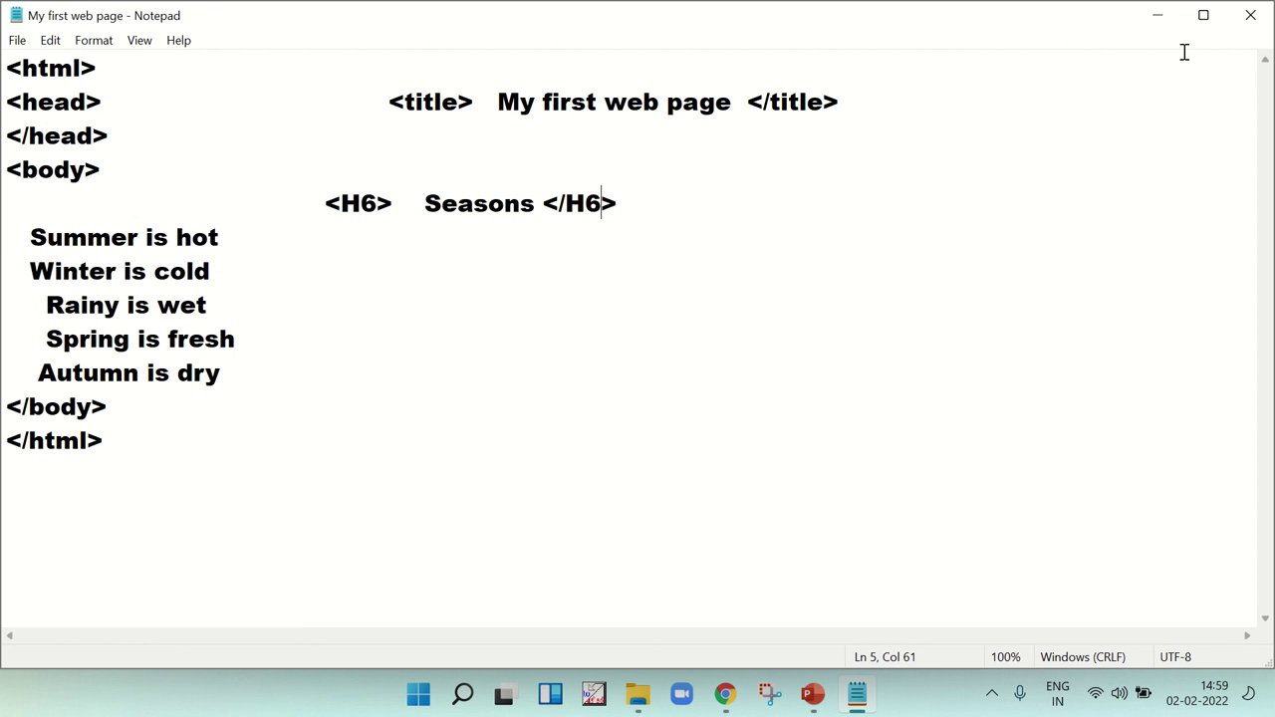
pyautogui.click(1158, 14)
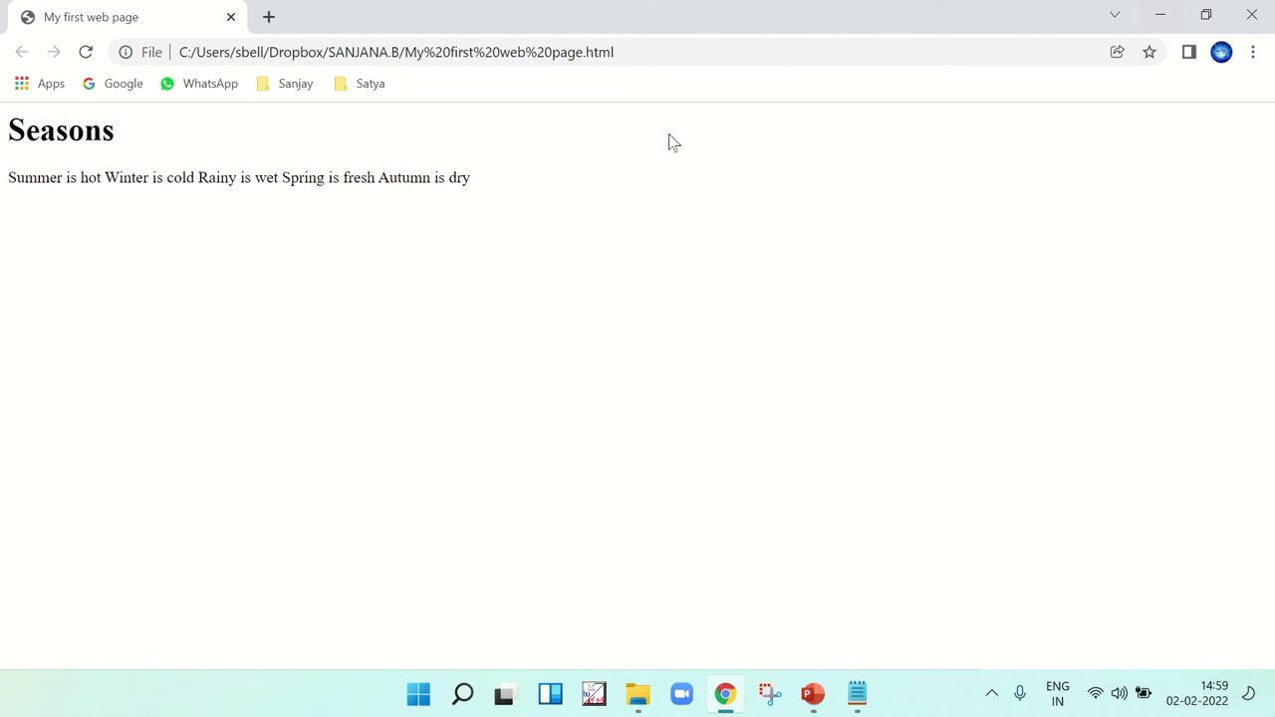
# - Reload the page in Chrome and highlight the now-small H6 Seasons heading
pyautogui.click(86, 55)
pyautogui.doubleClick(4, 126)
pyautogui.click(53, 125)
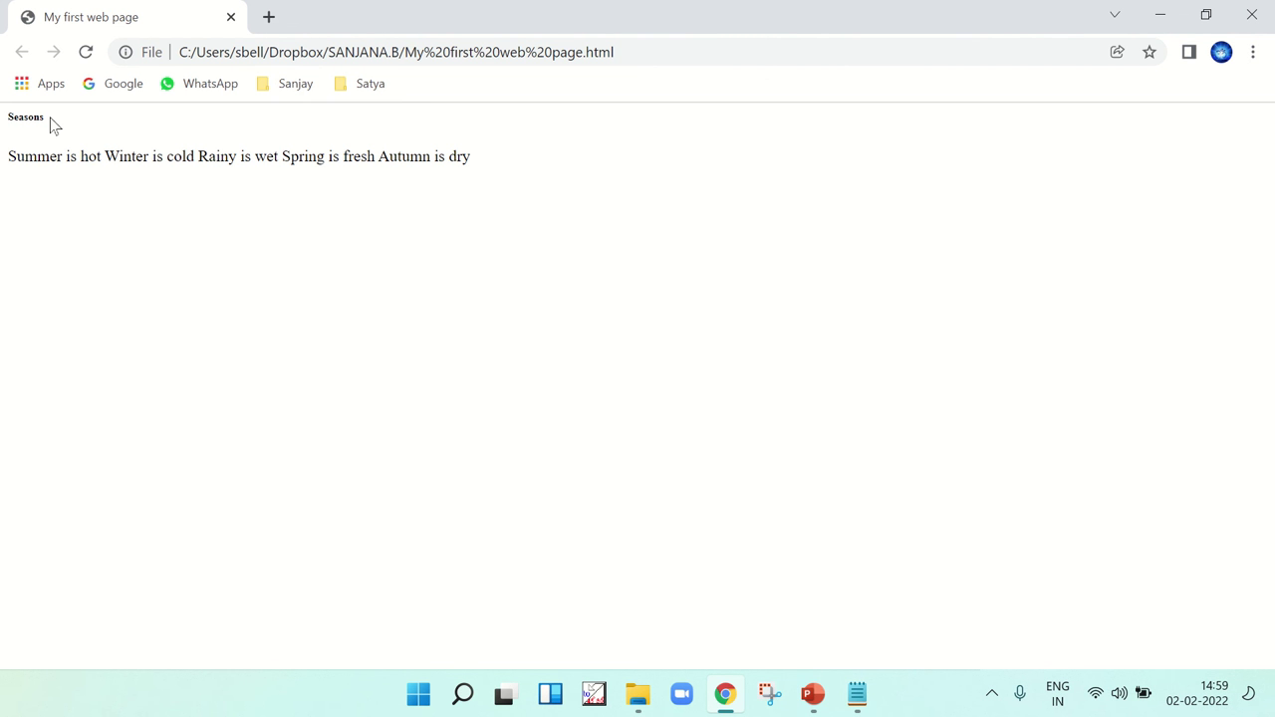
# - Change the opening and closing Seasons tags from H6 to H4 in Notepad and save
pyautogui.click(854, 704)
pyautogui.click(378, 210)
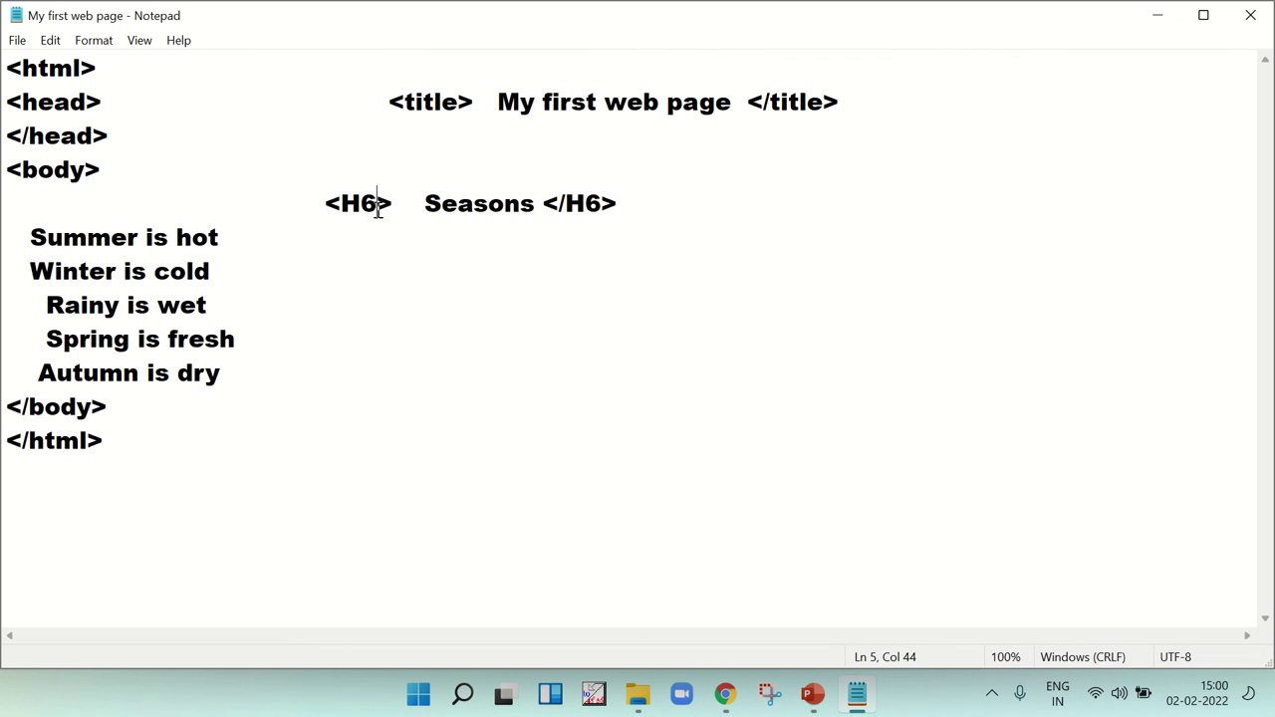
pyautogui.press('BackSpace')
pyautogui.write('4')
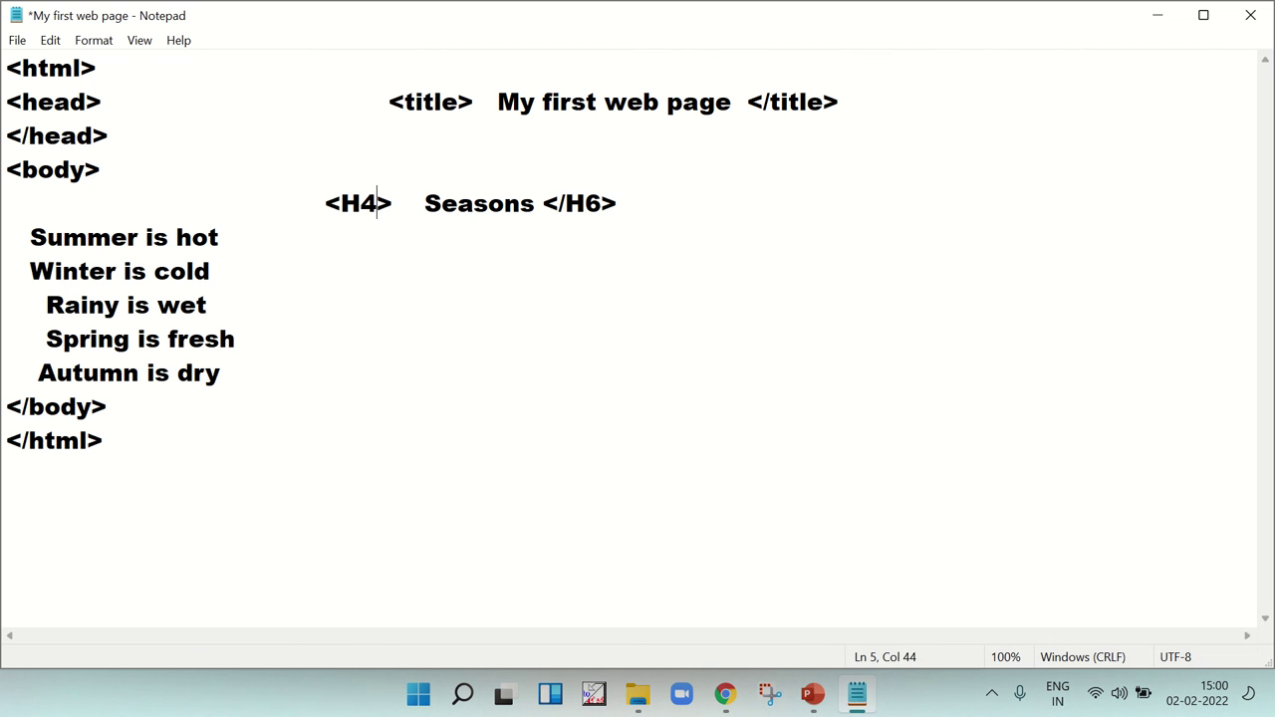
pyautogui.click(604, 206)
pyautogui.press('BackSpace')
pyautogui.write('4')
pyautogui.click(17, 40)
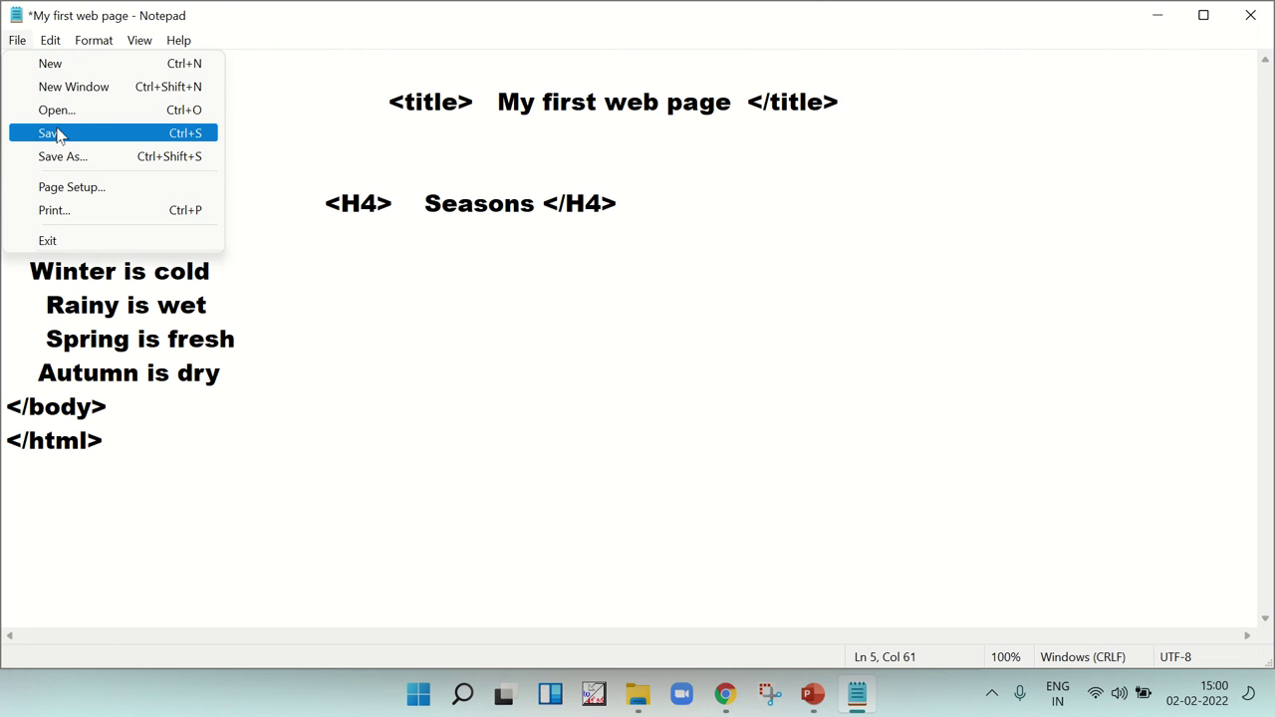
pyautogui.click(50, 133)
# - Minimise Notepad, reload Chrome and highlight the larger H4 Seasons heading
pyautogui.click(1160, 22)
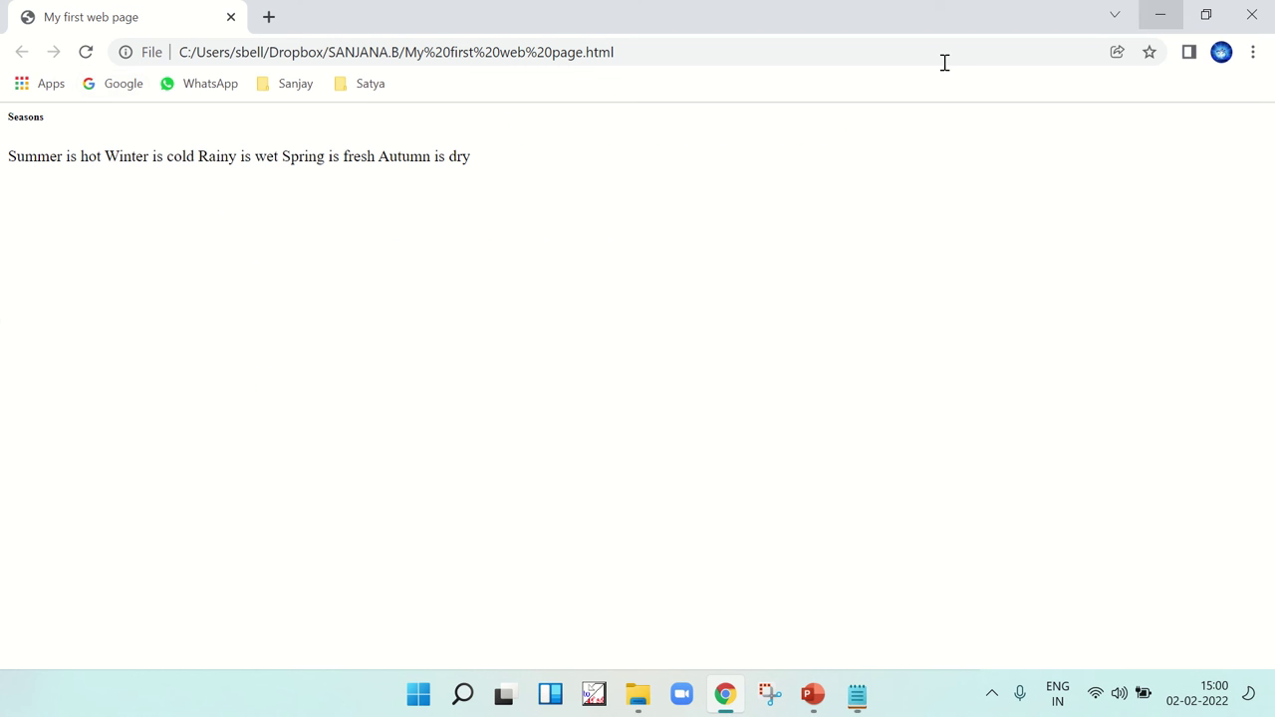
pyautogui.click(87, 52)
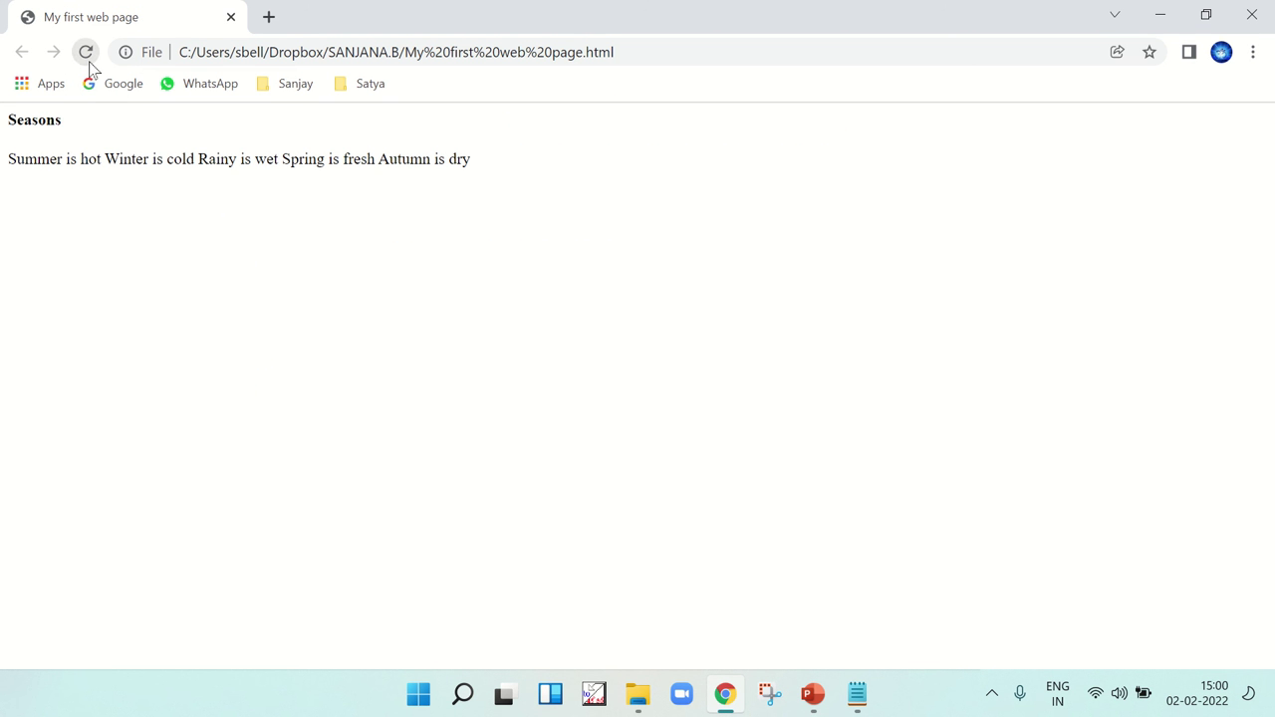
pyautogui.moveTo(63, 120); pyautogui.dragTo(4, 122)
pyautogui.click(44, 119)
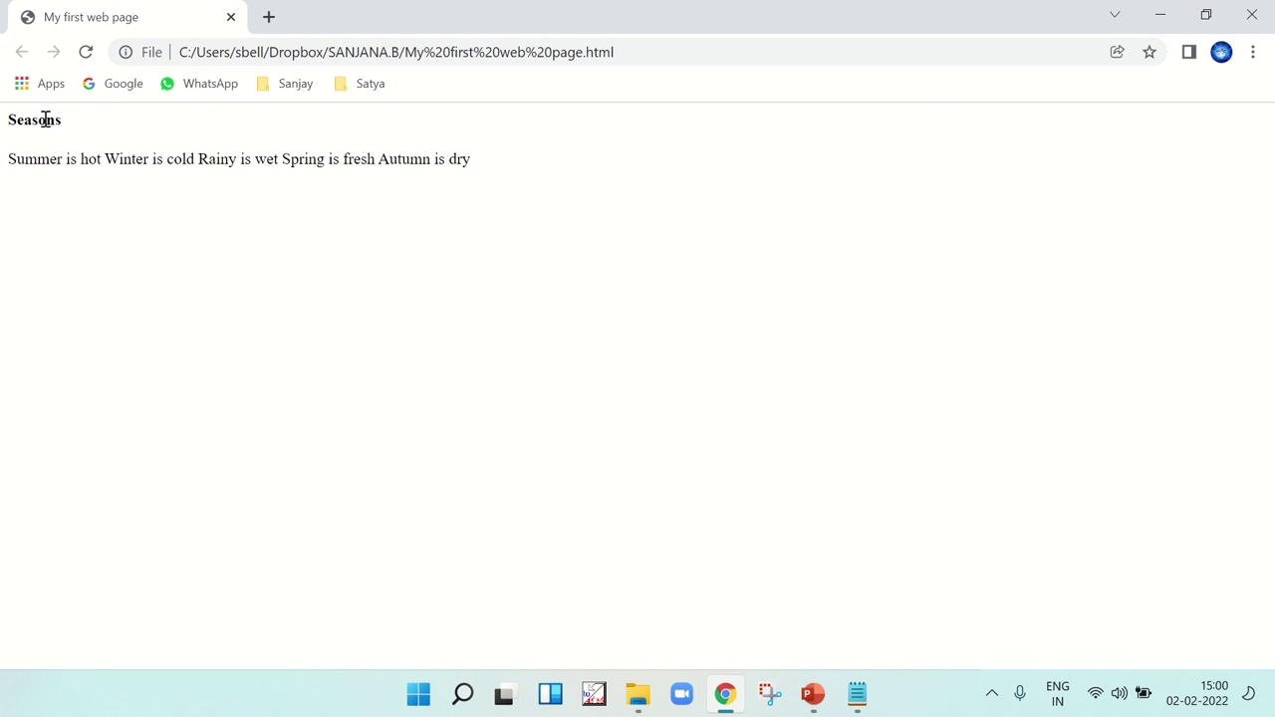